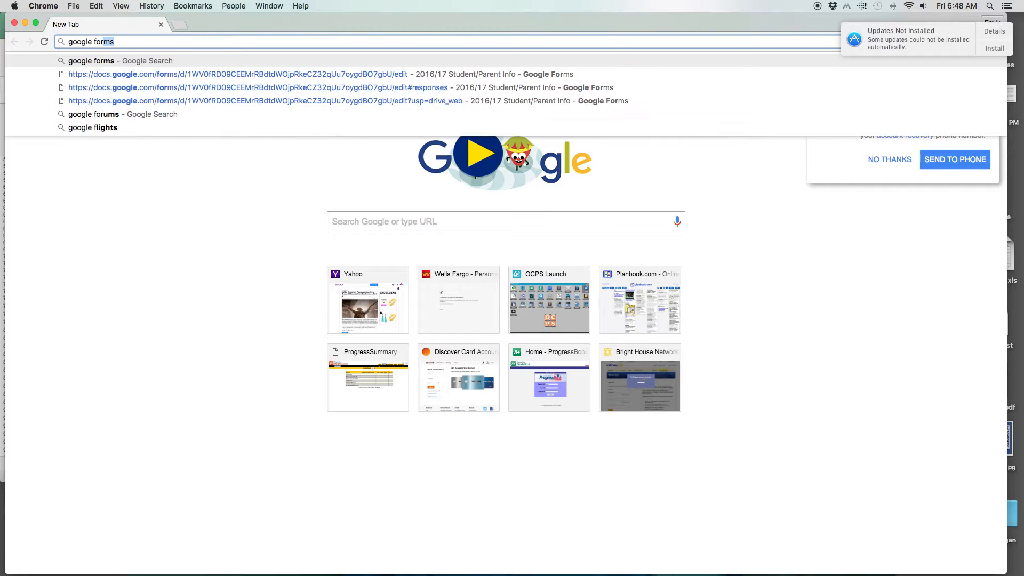
Search the web for Google Forms and open the Forms home page from the official result.
{"action": "type", "text": "s"}
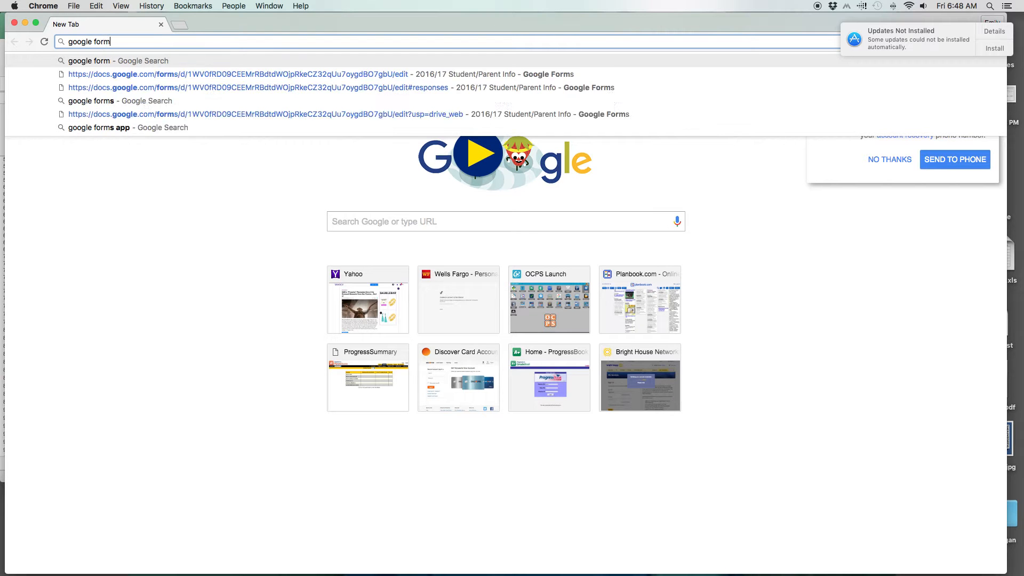
{"action": "key", "text": "Return"}
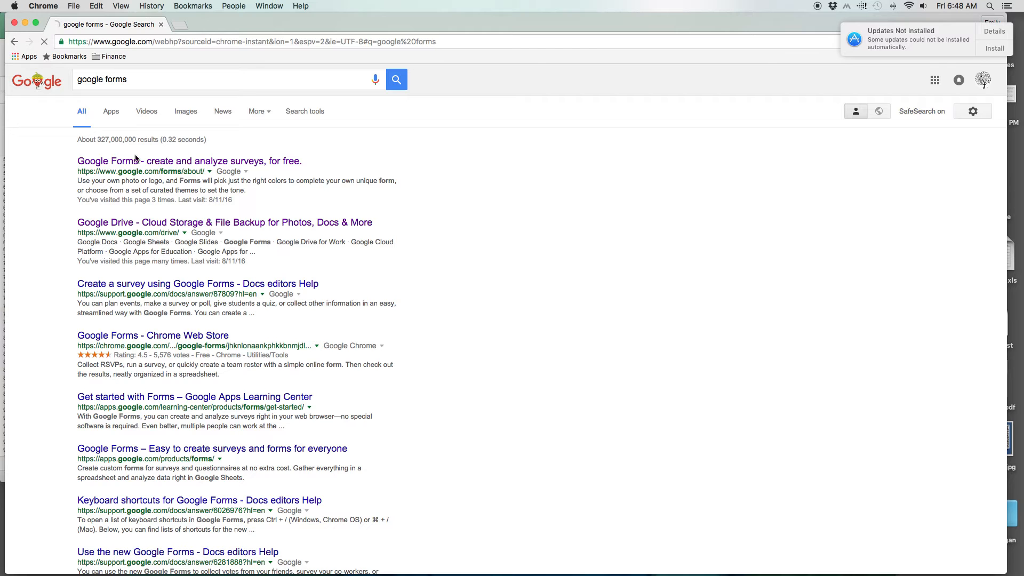
{"action": "left_click", "coordinate": [137, 162]}
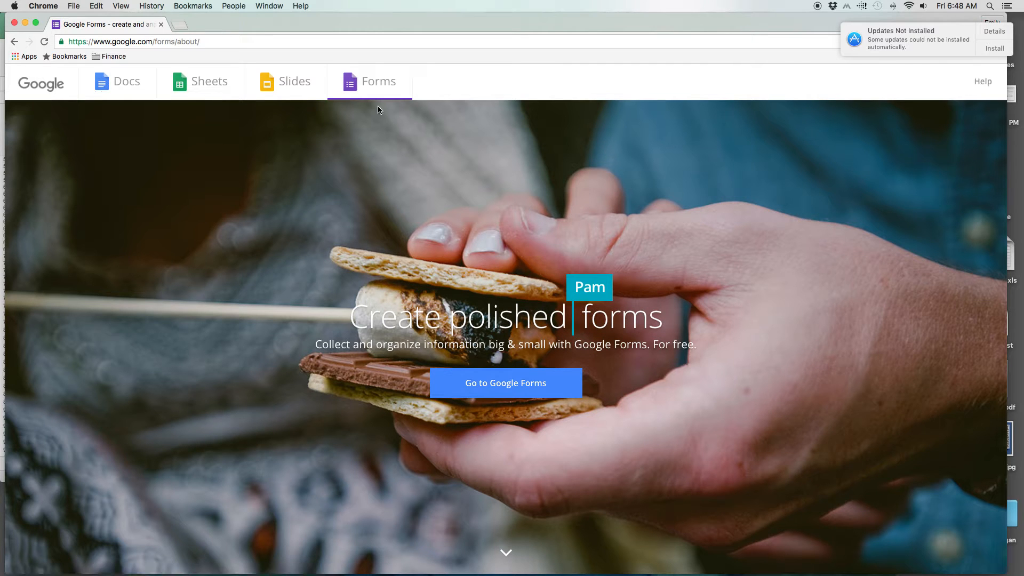
{"action": "left_click", "coordinate": [505, 387]}
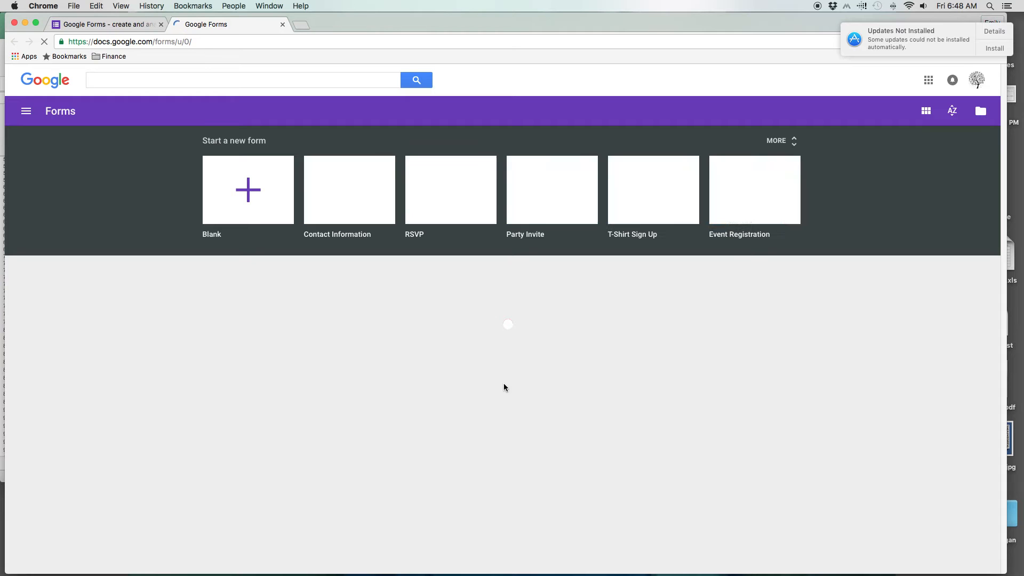
Switch to the school Google account and create a blank form.
{"action": "left_click", "coordinate": [977, 80]}
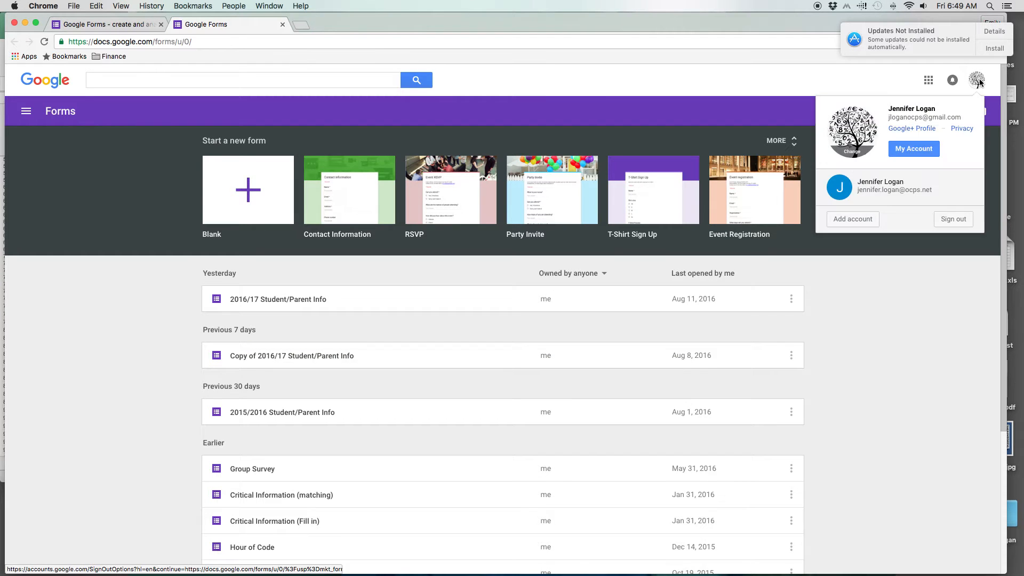
{"action": "left_click", "coordinate": [874, 187]}
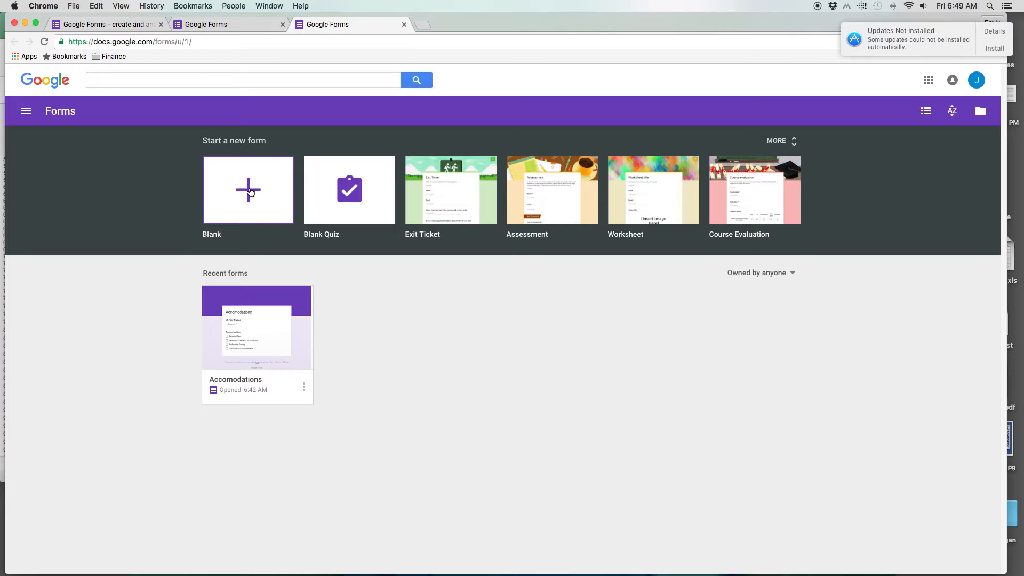
{"action": "left_click", "coordinate": [249, 192]}
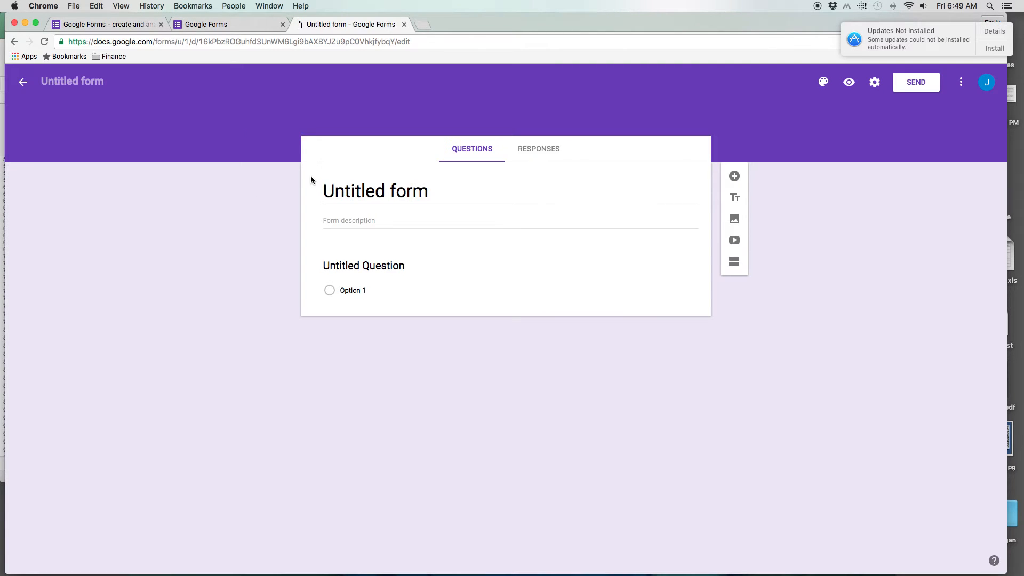
Title the untitled form "Accomodations".
{"action": "left_click", "coordinate": [450, 268]}
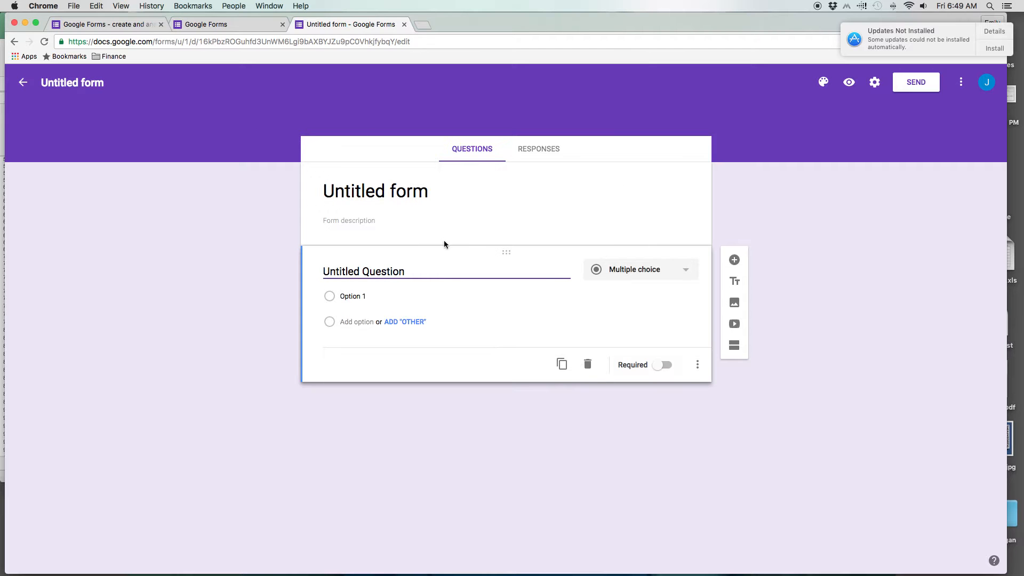
{"action": "left_click", "coordinate": [430, 192]}
{"action": "type", "text": "Accod"}
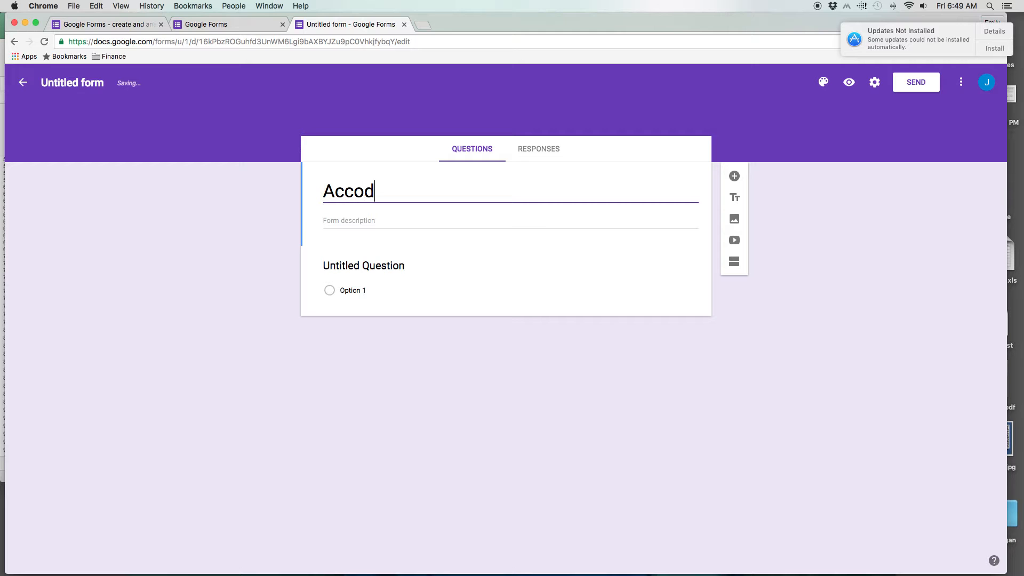
{"action": "key", "text": "BackSpace"}
{"action": "type", "text": "modations"}
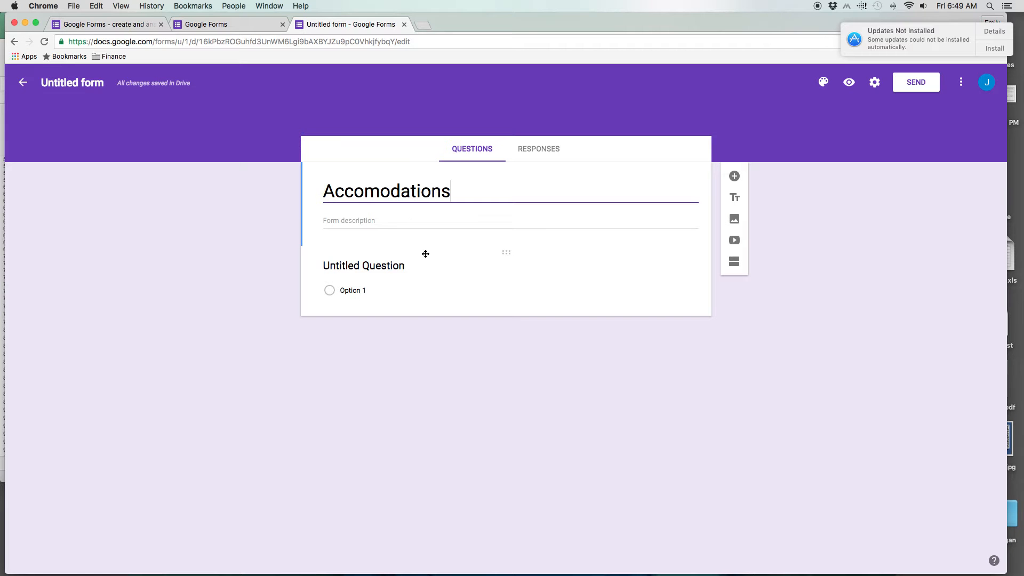
Name the first question "Students" and set its answer type to Dropdown.
{"action": "left_click", "coordinate": [397, 265]}
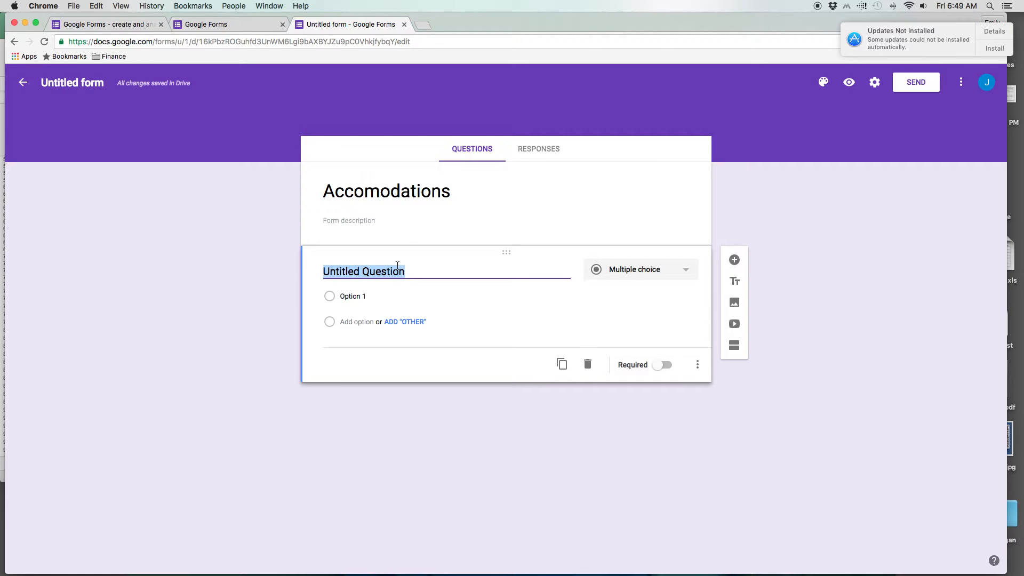
{"action": "type", "text": "Students"}
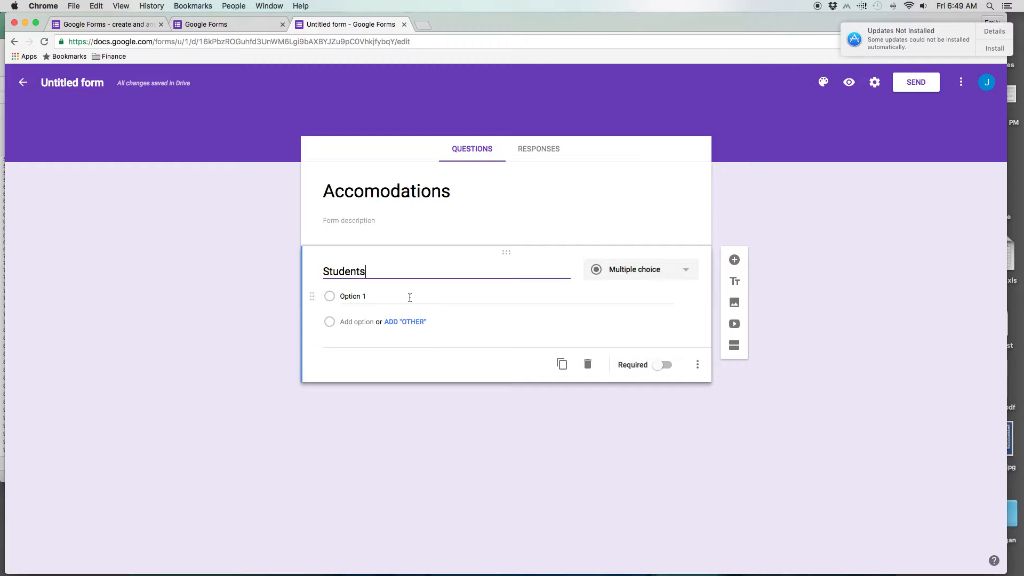
{"action": "left_click", "coordinate": [685, 276]}
{"action": "left_click", "coordinate": [622, 318]}
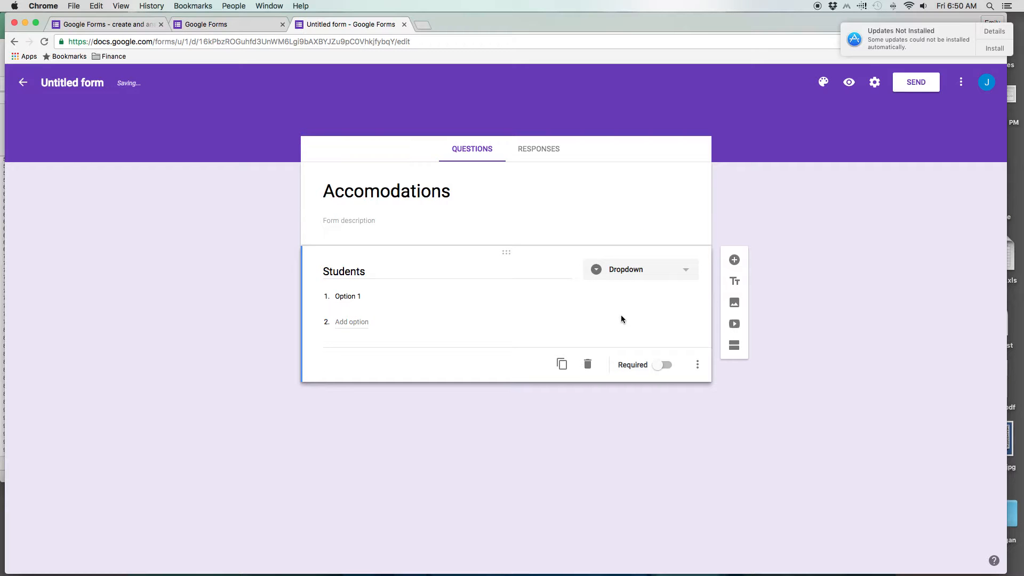
Fill the Students dropdown with three options, each a student's first name.
{"action": "left_click", "coordinate": [360, 296]}
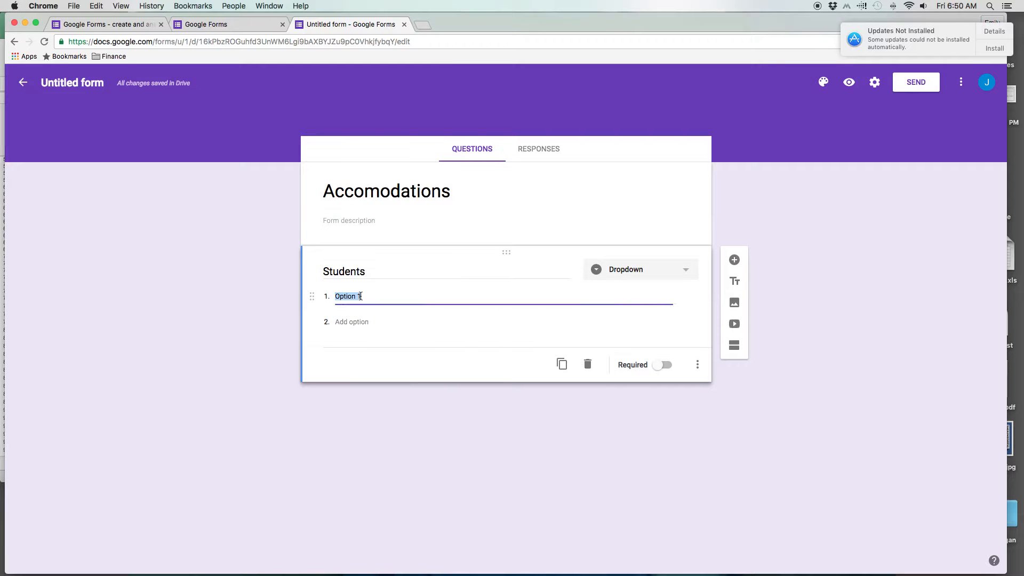
{"action": "type", "text": "Jack"}
{"action": "left_click", "coordinate": [359, 323]}
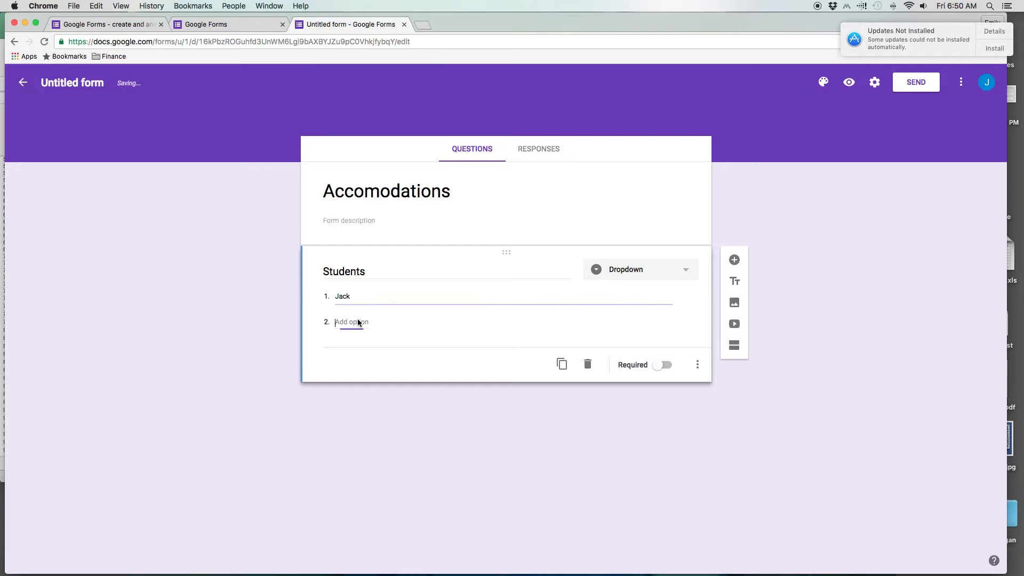
{"action": "type", "text": "Jim"}
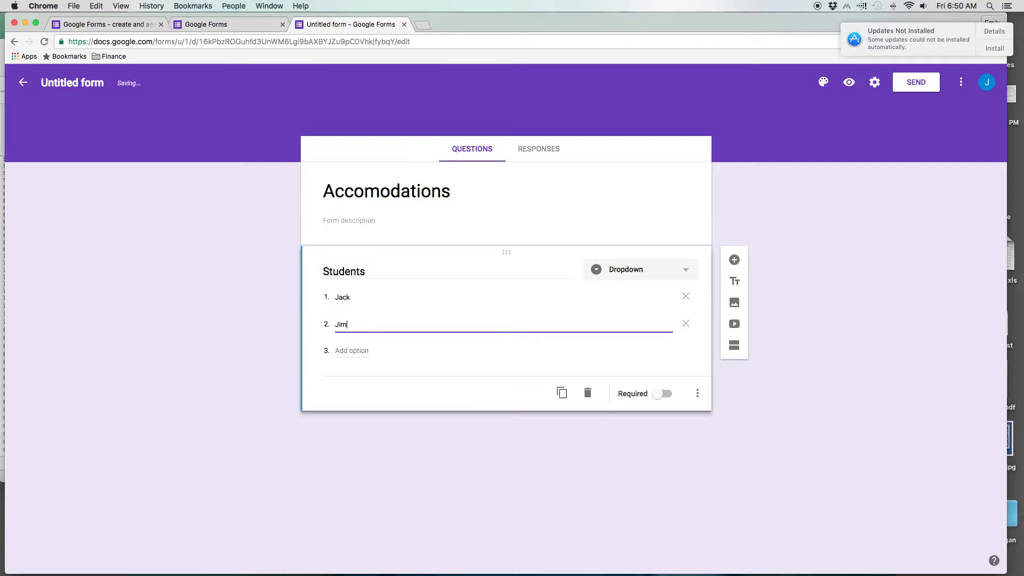
{"action": "left_click", "coordinate": [347, 355]}
{"action": "type", "text": "Jose"}
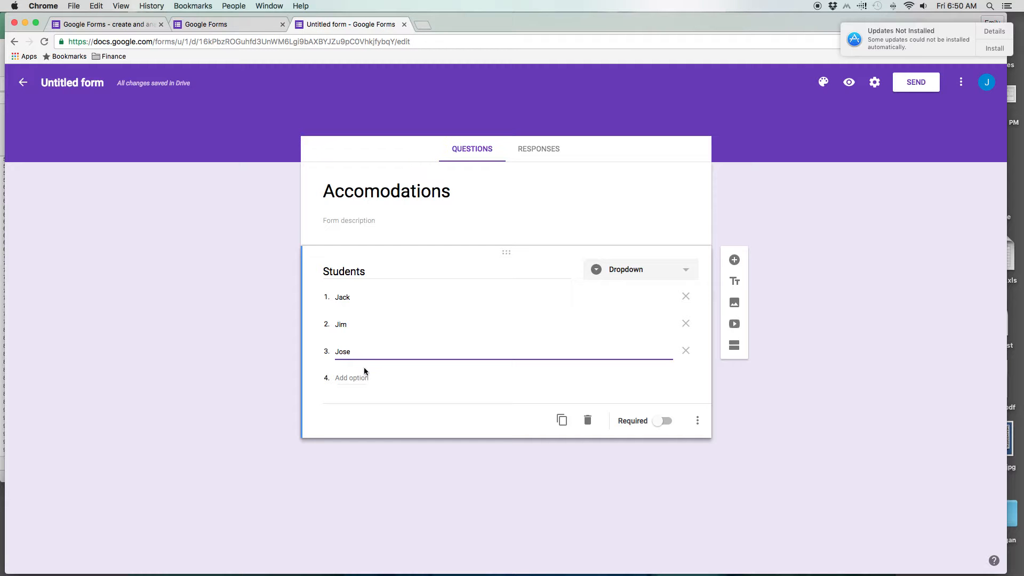
Add a second question named "Accomodations" with the Checkboxes answer type.
{"action": "left_click", "coordinate": [735, 261]}
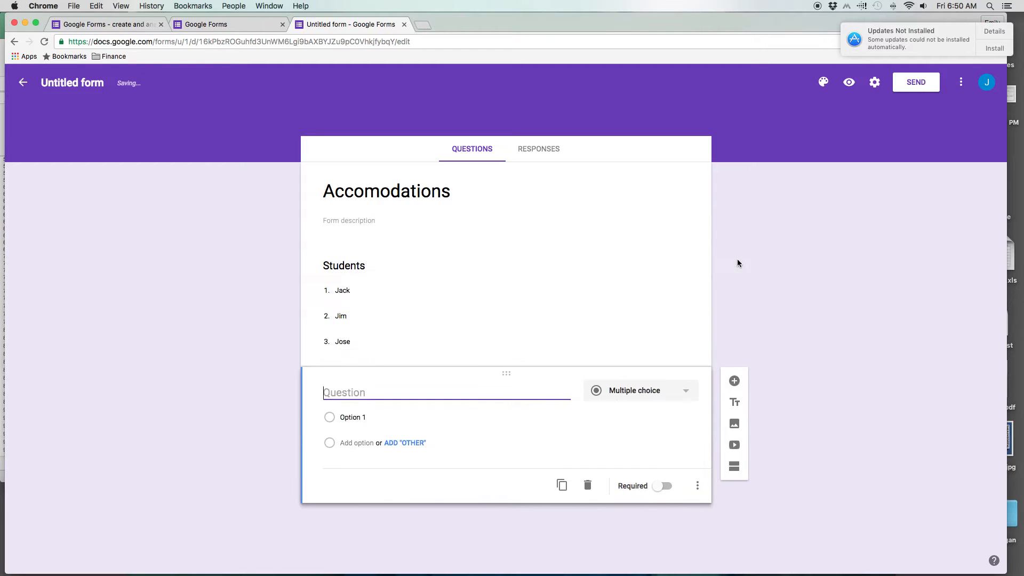
{"action": "type", "text": "Accomodations"}
{"action": "left_click", "coordinate": [687, 396]}
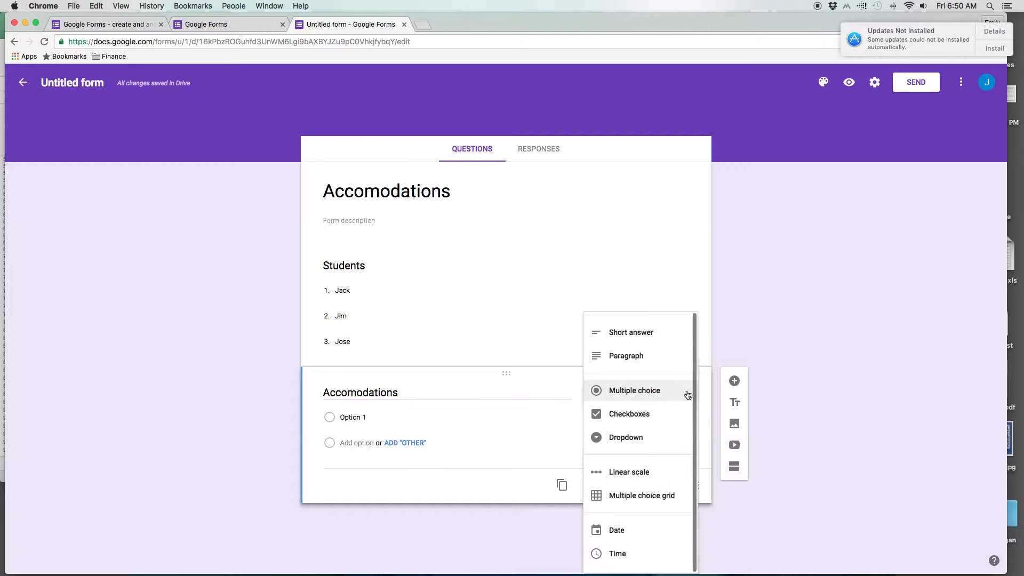
{"action": "left_click", "coordinate": [650, 415]}
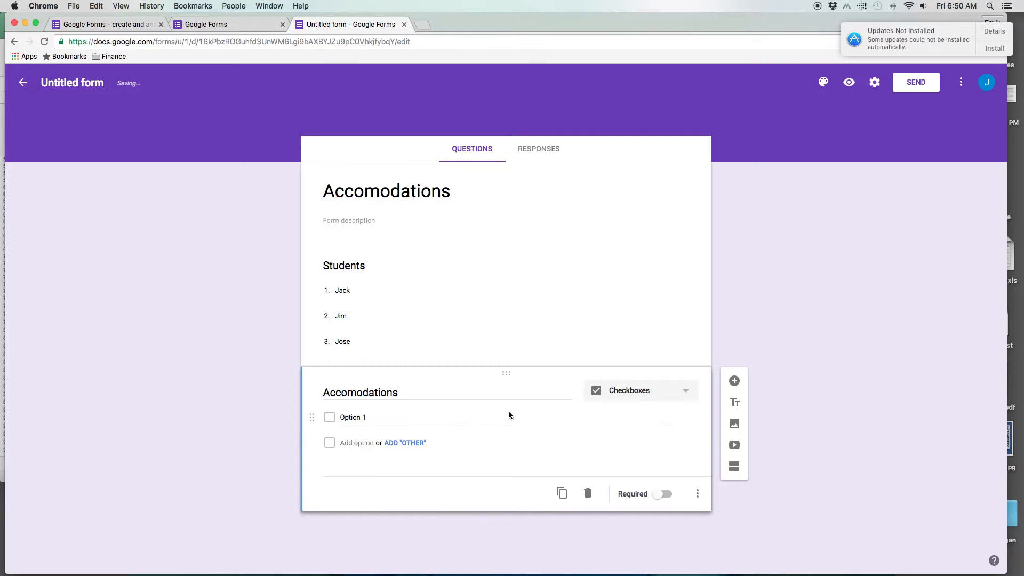
Enter "Extended time" and "Increased opportunity to move around" as the first two checkbox options of the Accomodations question.
{"action": "left_click", "coordinate": [361, 416]}
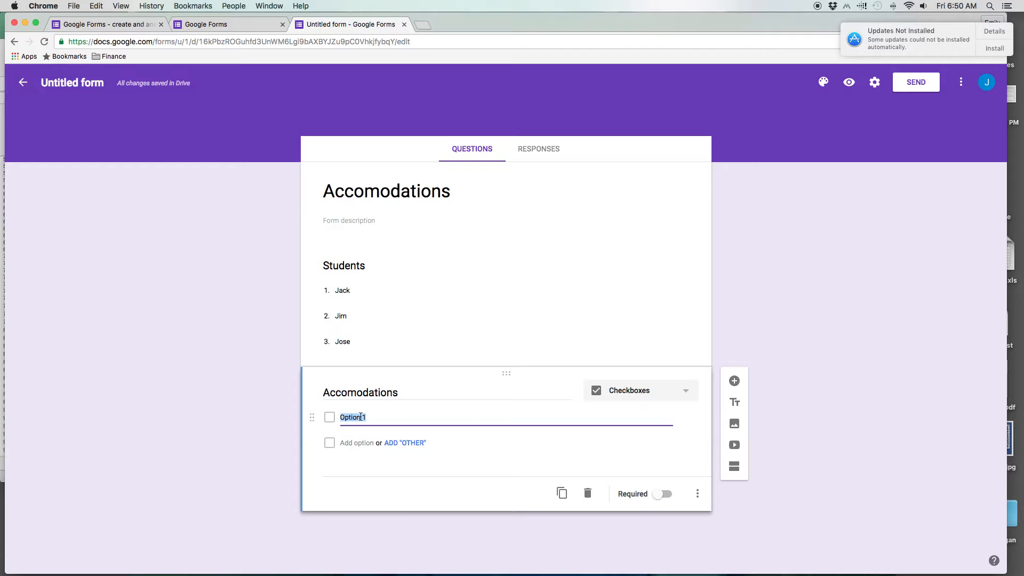
{"action": "type", "text": "ext"}
{"action": "key", "text": "BackSpace"}
{"action": "key", "text": "BackSpace"}
{"action": "key", "text": "BackSpace"}
{"action": "type", "text": "Extended time"}
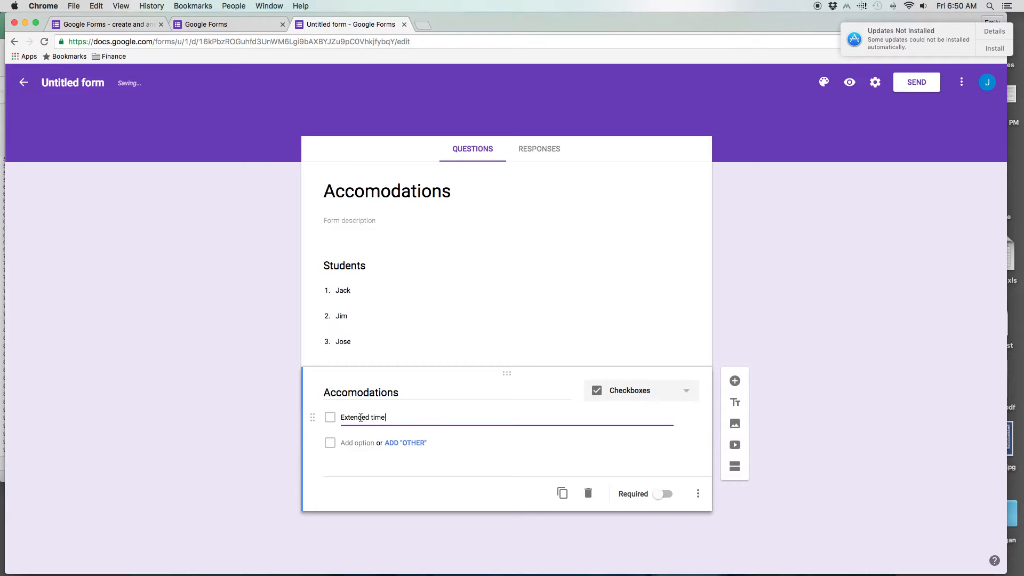
{"action": "left_click", "coordinate": [357, 443]}
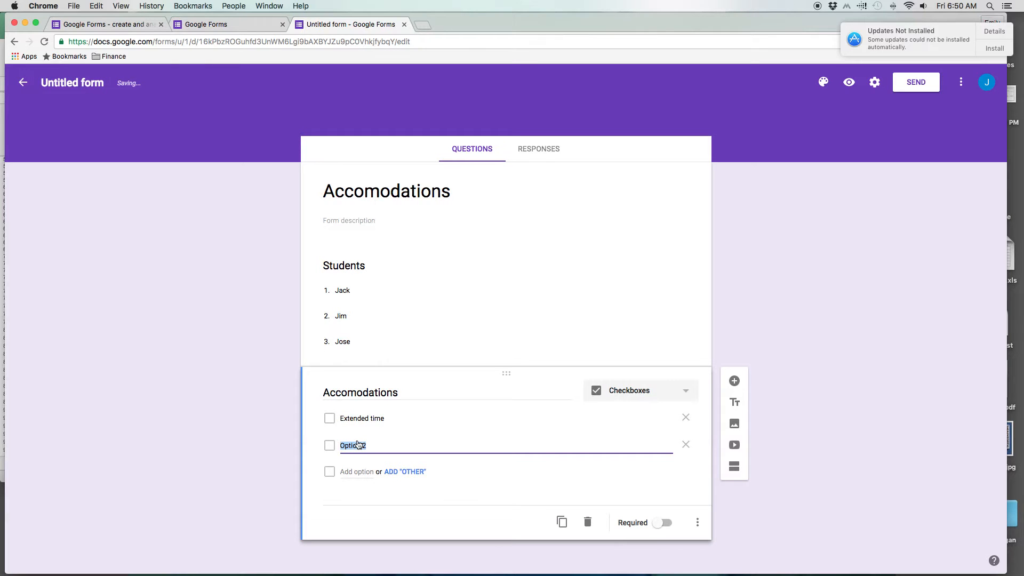
{"action": "type", "text": "Increased opportunity to move around"}
Add "Preferential seating" and "Verbal encouragement" as the third and fourth checkbox options of the Accomodations question.
{"action": "left_click", "coordinate": [354, 472]}
{"action": "type", "text": "Pre"}
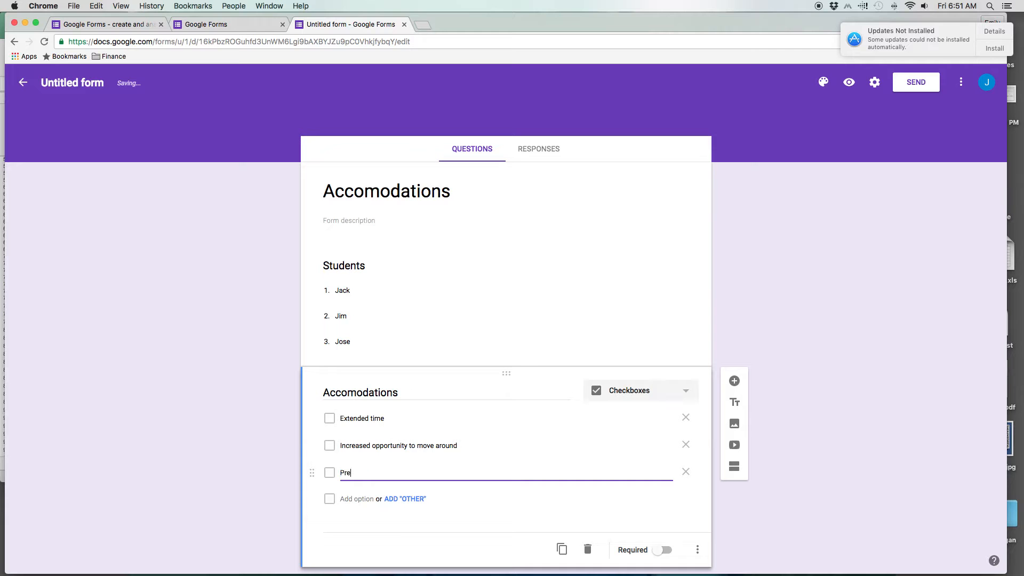
{"action": "type", "text": "ferential seating"}
{"action": "scroll", "coordinate": [354, 491], "scroll_direction": "down", "scroll_amount": 1}
{"action": "left_click", "coordinate": [358, 491]}
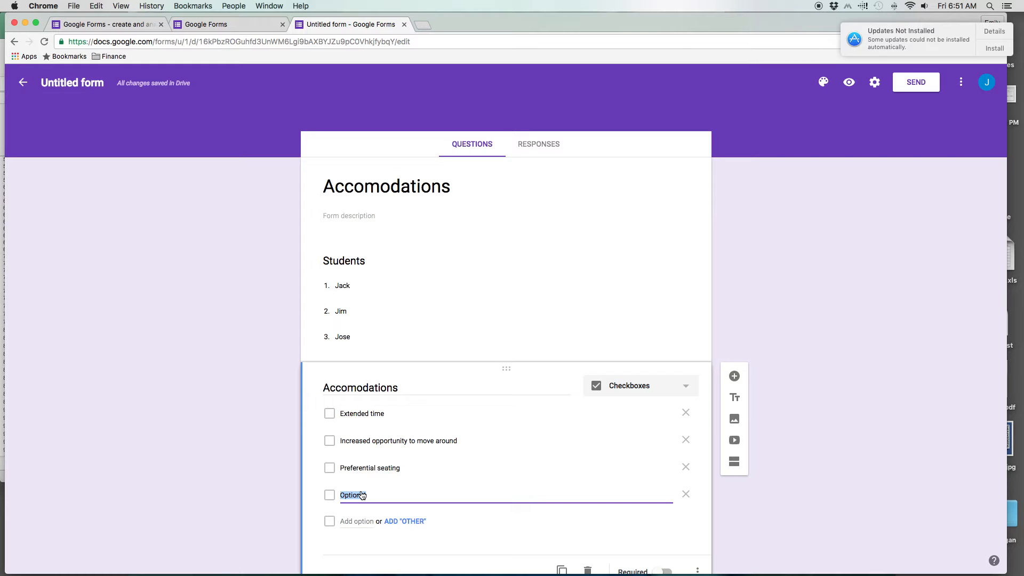
{"action": "type", "text": "Verbal encouragement"}
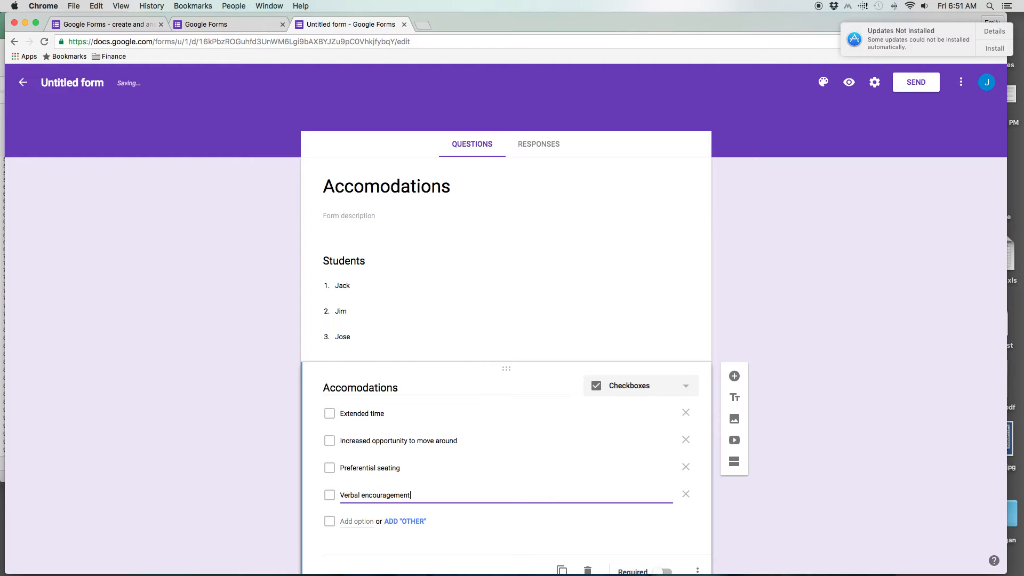
{"action": "scroll", "coordinate": [389, 443], "scroll_direction": "down", "scroll_amount": 1}
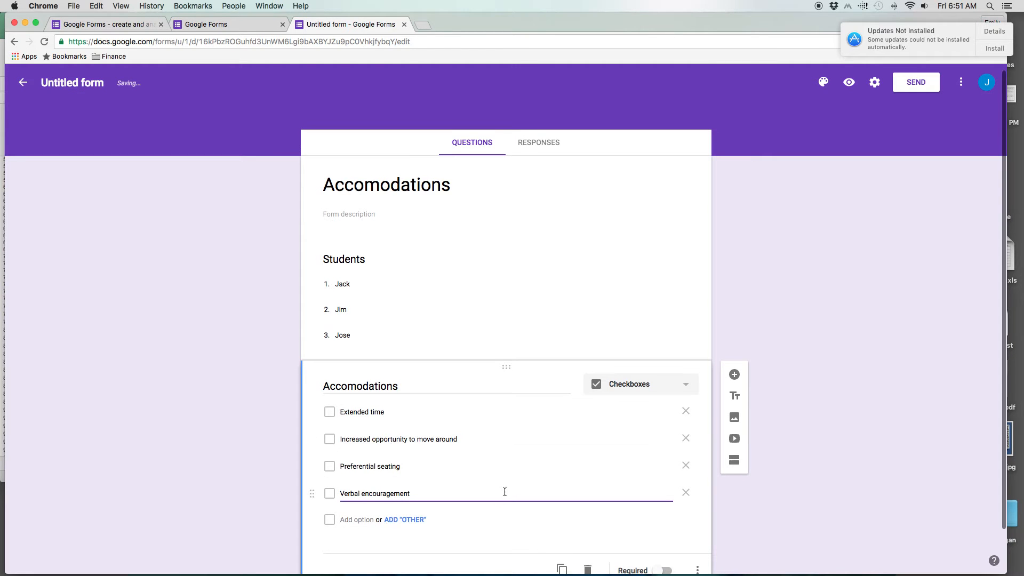
{"action": "scroll", "coordinate": [505, 491], "scroll_direction": "down", "scroll_amount": 3}
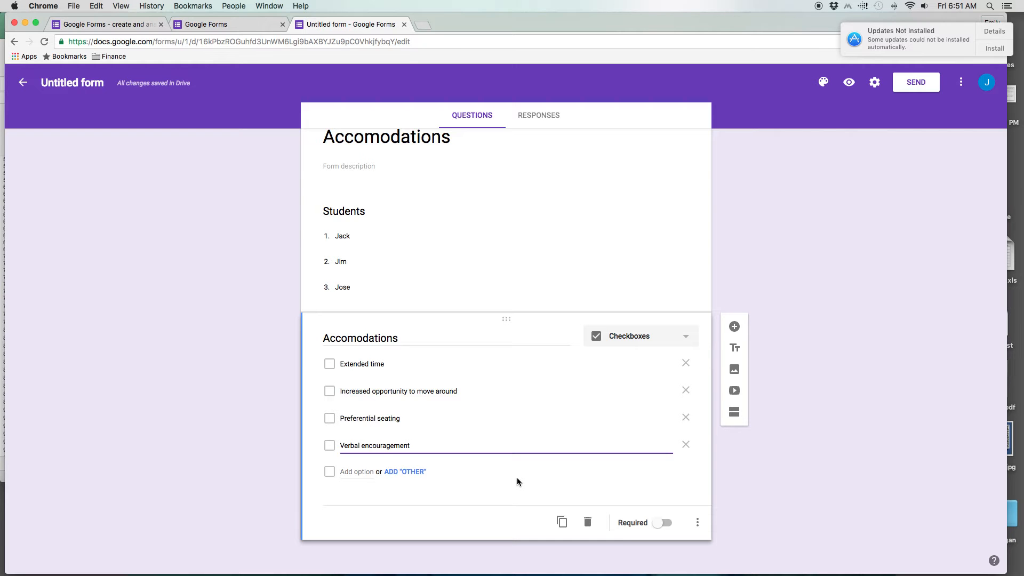
{"action": "scroll", "coordinate": [555, 431], "scroll_direction": "up", "scroll_amount": 3}
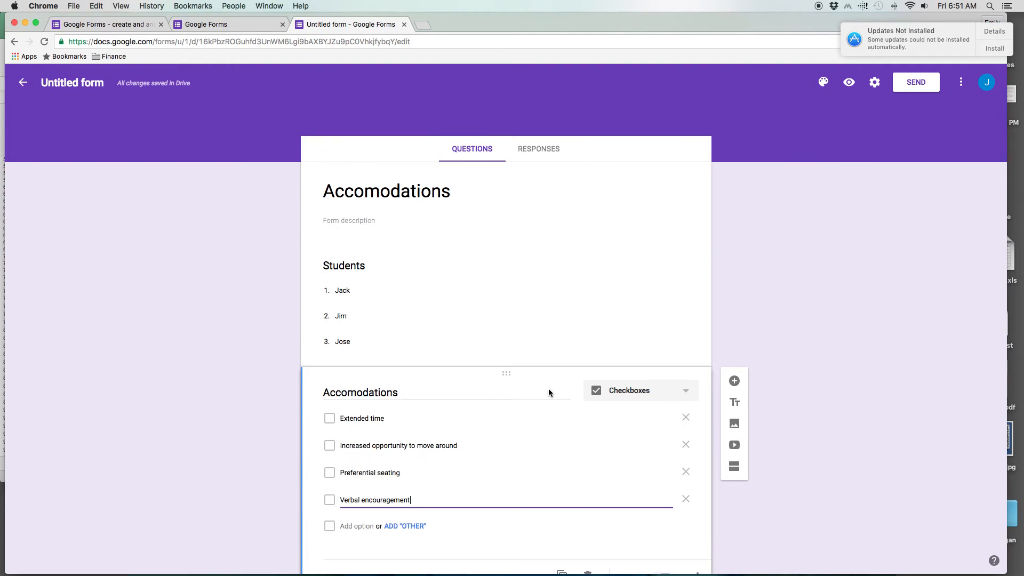
Turn off the form's restriction to Orange County Public Schools users and save the settings.
{"action": "left_click", "coordinate": [877, 88]}
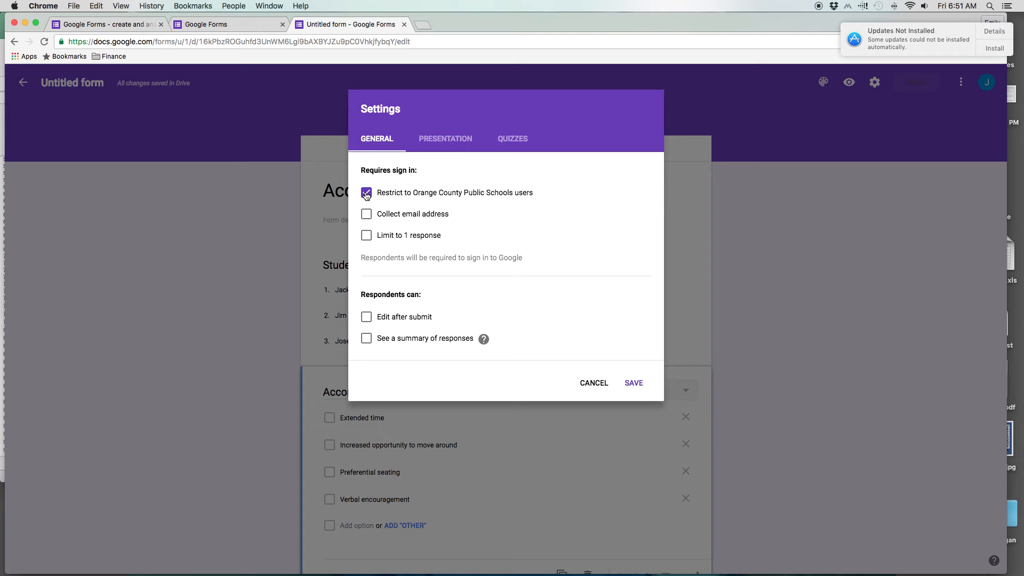
{"action": "left_click", "coordinate": [366, 195]}
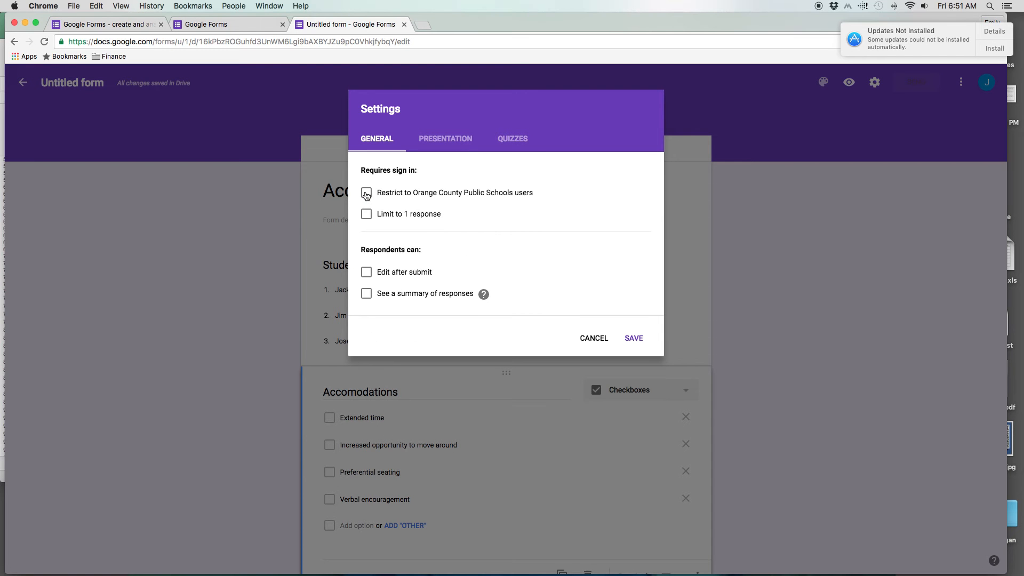
{"action": "left_click", "coordinate": [637, 339]}
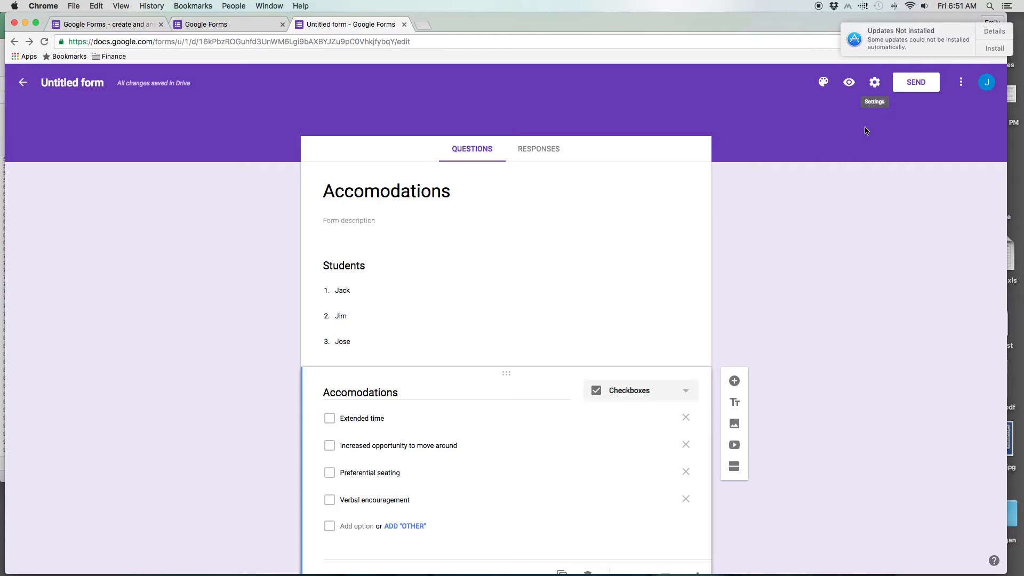
Copy the form's full, unshortened share link to the clipboard from the send options.
{"action": "left_click", "coordinate": [916, 84]}
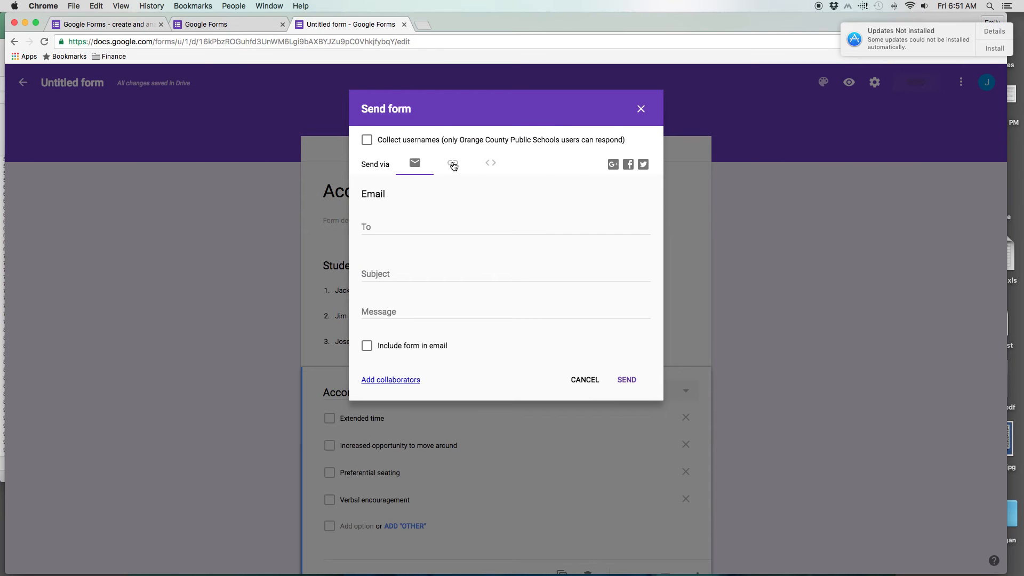
{"action": "left_click", "coordinate": [453, 164]}
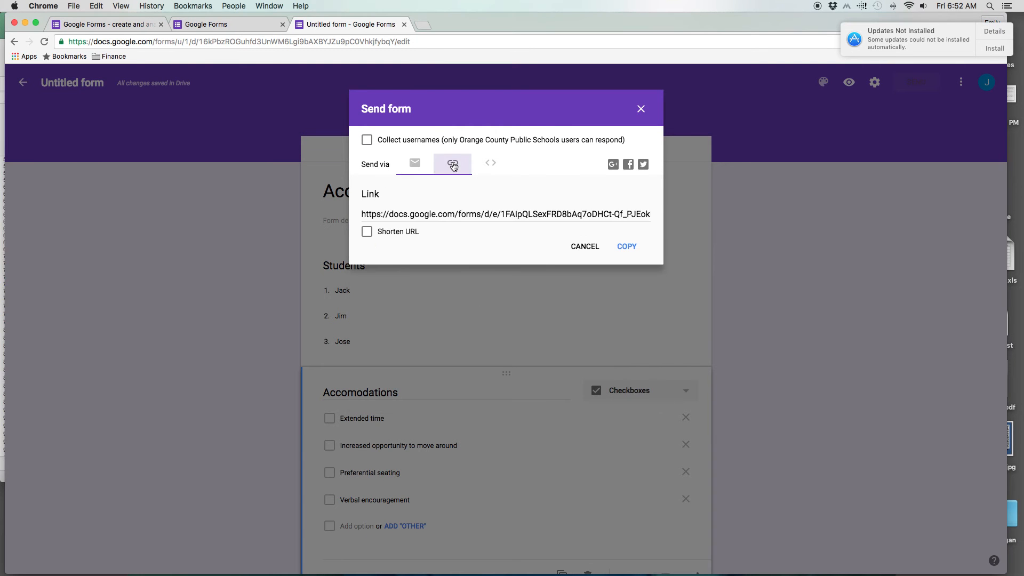
{"action": "left_click", "coordinate": [429, 215]}
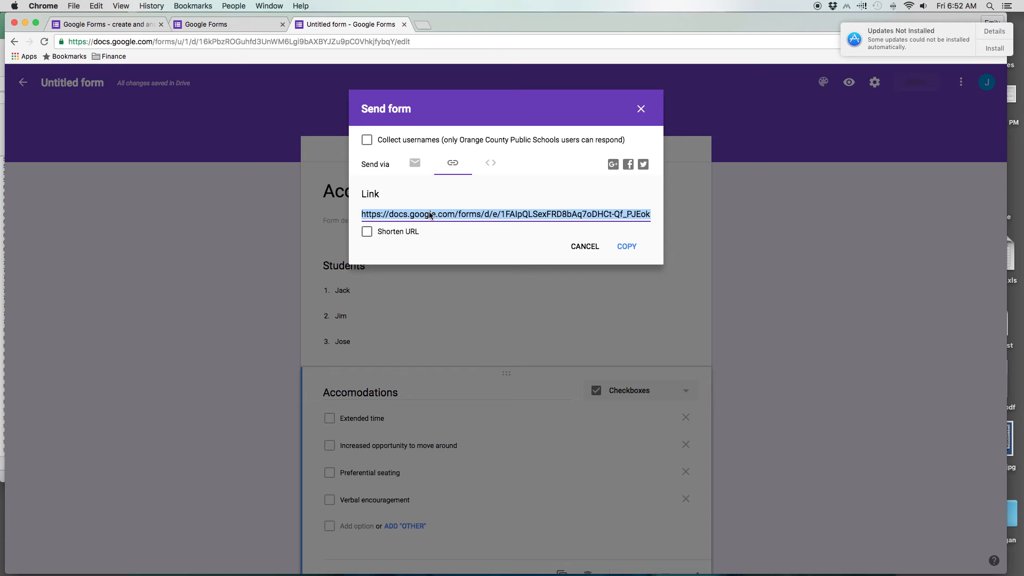
{"action": "left_click", "coordinate": [628, 248]}
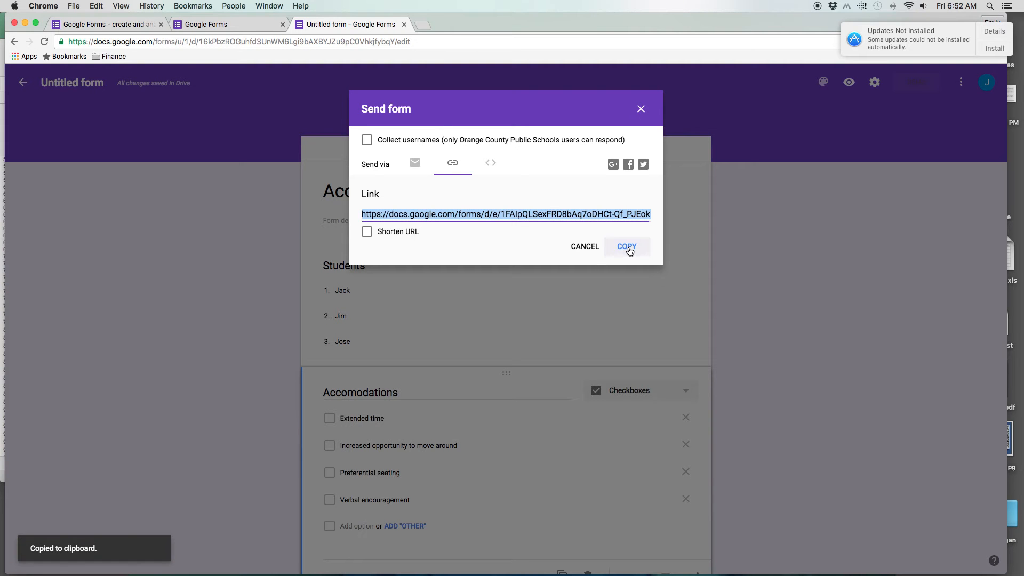
Switch to Outlook and start a new email addressed to the form owner with the subject "link".
{"action": "mouse_move", "coordinate": [819, 574]}
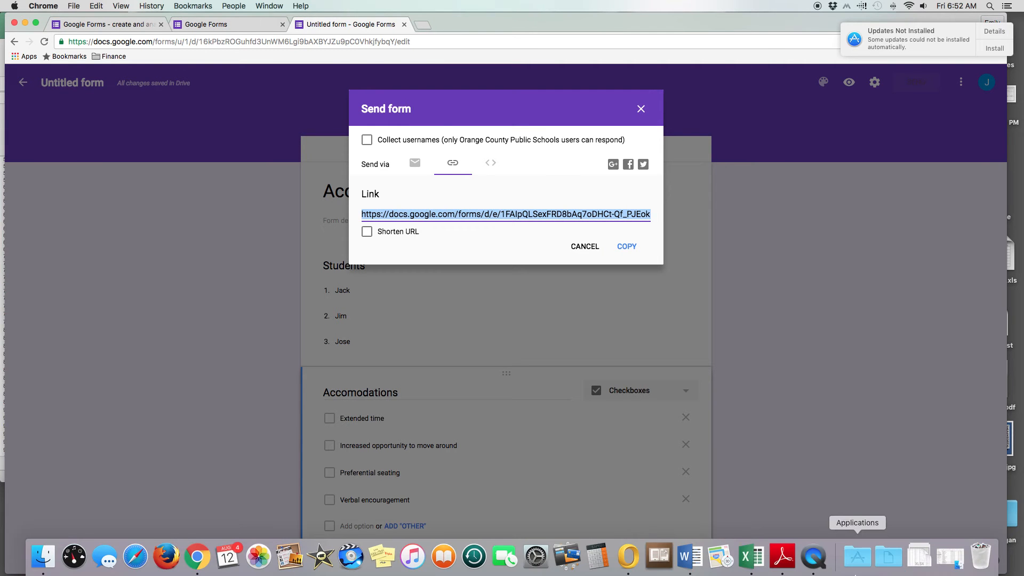
{"action": "left_click", "coordinate": [628, 557]}
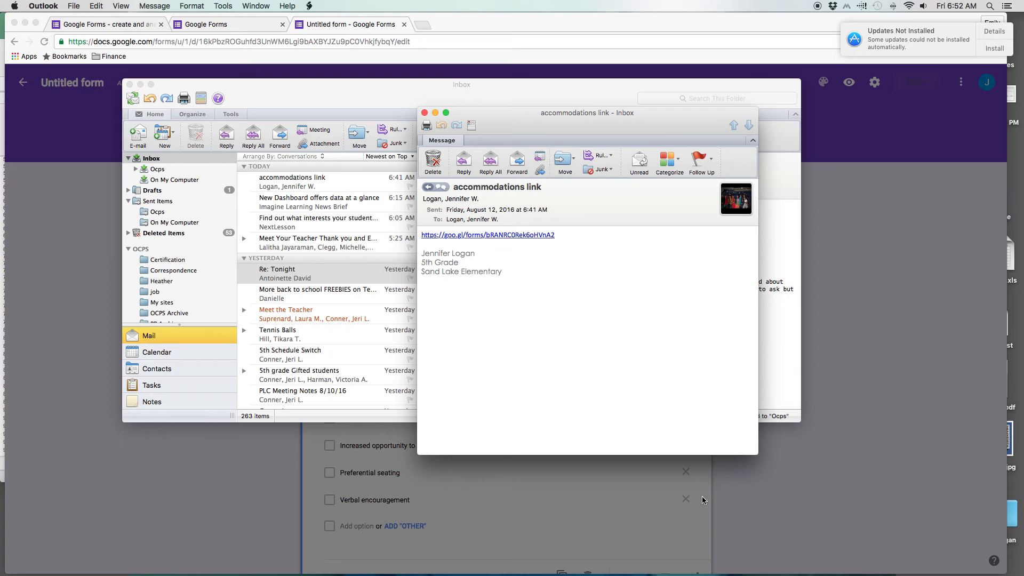
{"action": "left_click", "coordinate": [424, 113]}
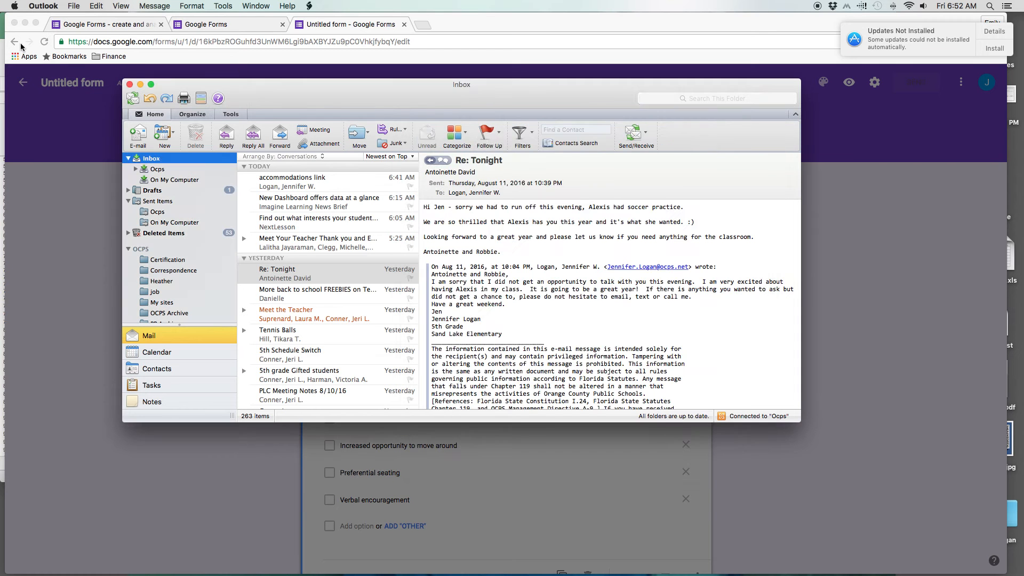
{"action": "left_click", "coordinate": [137, 135]}
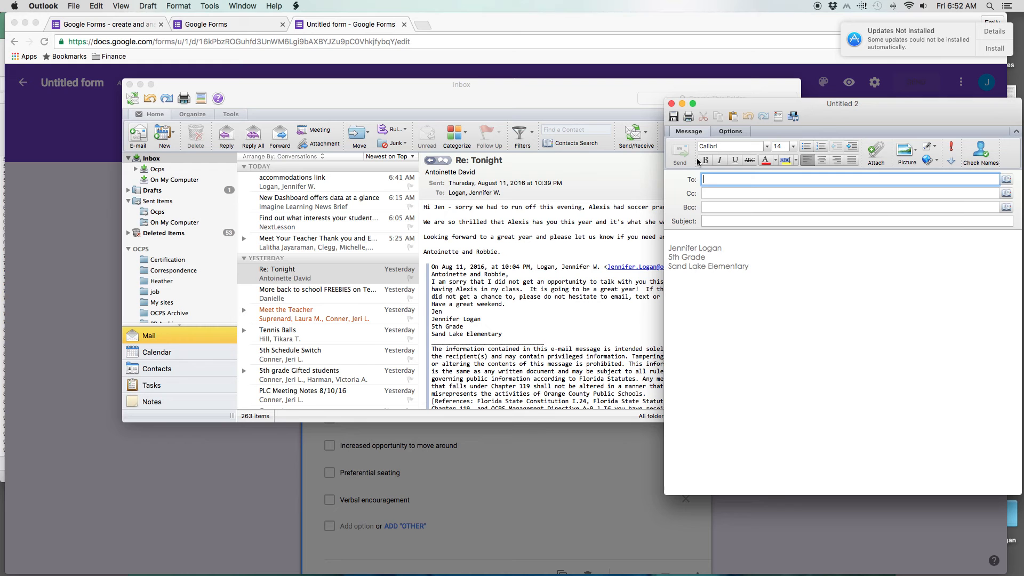
{"action": "type", "text": "jen"}
{"action": "key", "text": "Return"}
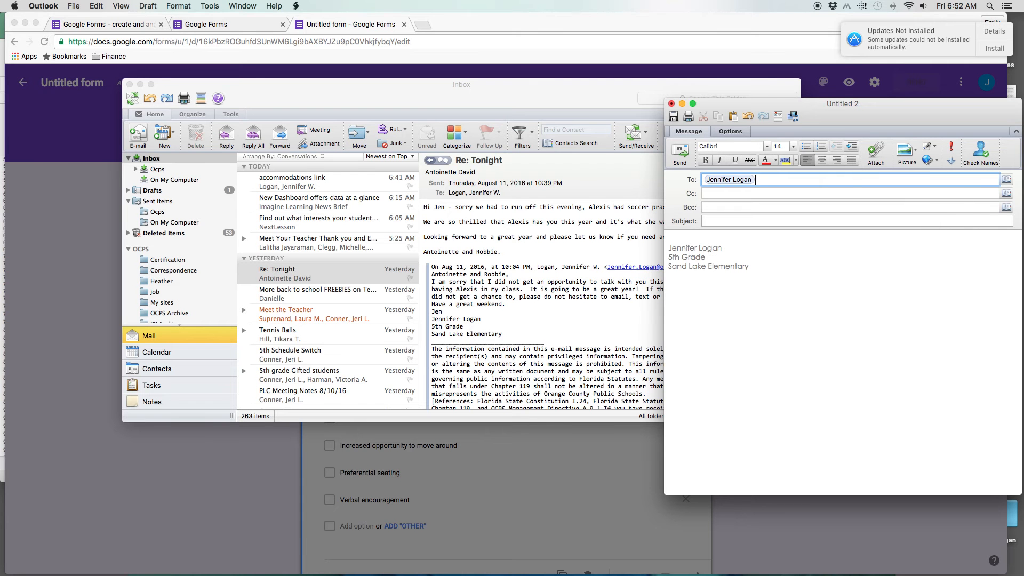
{"action": "left_click", "coordinate": [719, 220]}
{"action": "type", "text": "link"}
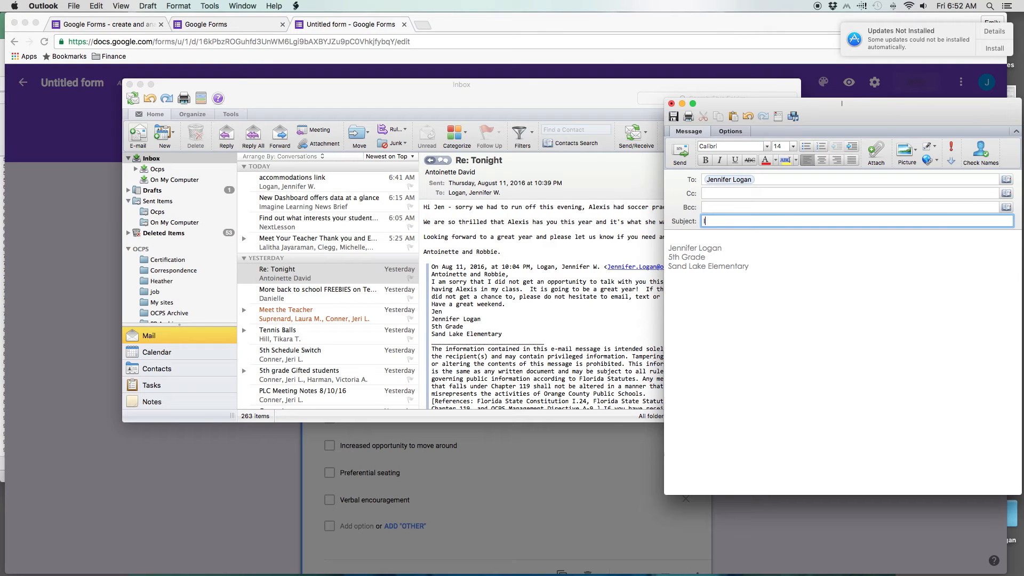
Paste the copied form link into the email body above the signature and send the message.
{"action": "left_click", "coordinate": [688, 238]}
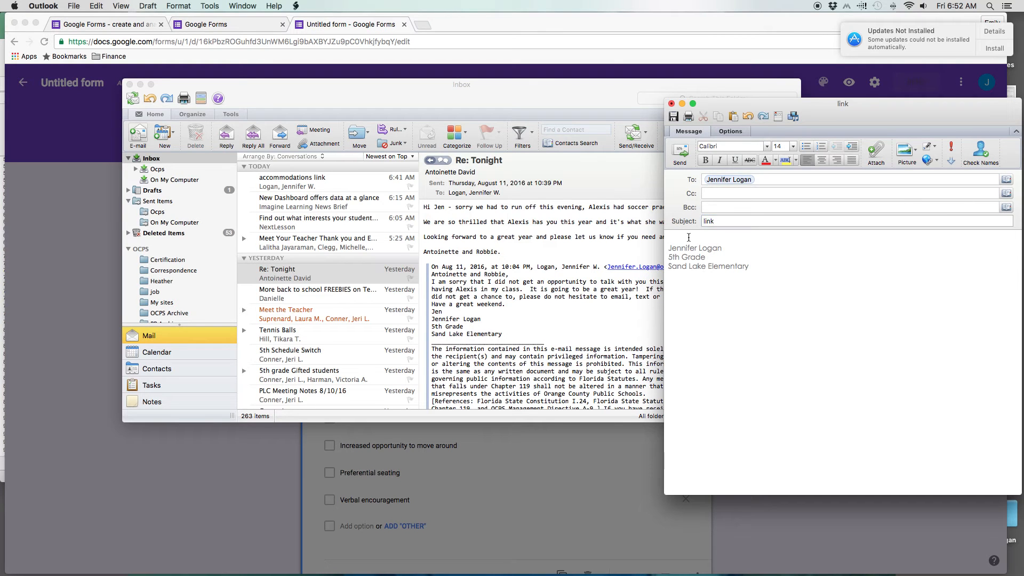
{"action": "key", "text": "super+v"}
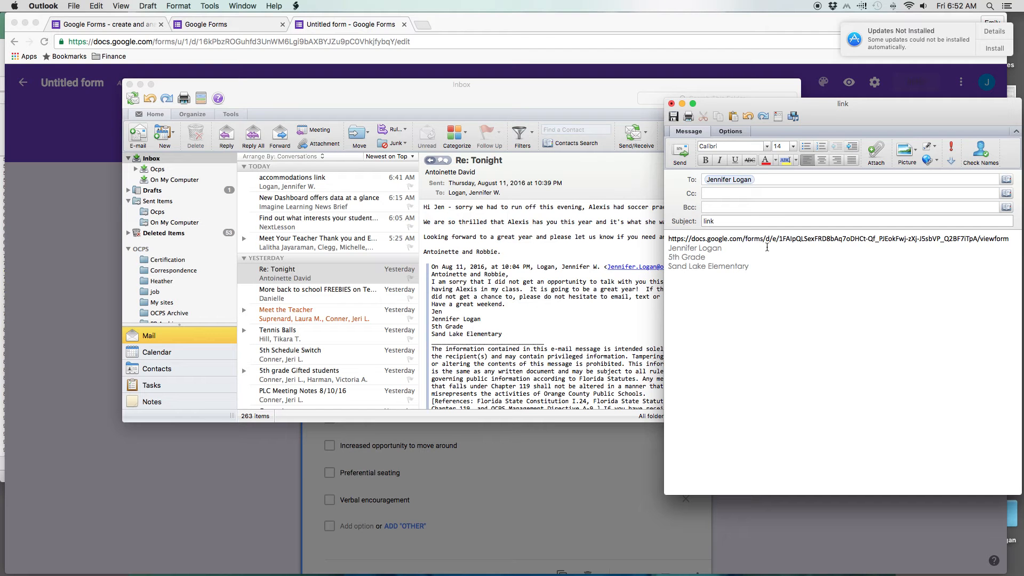
{"action": "key", "text": "Return"}
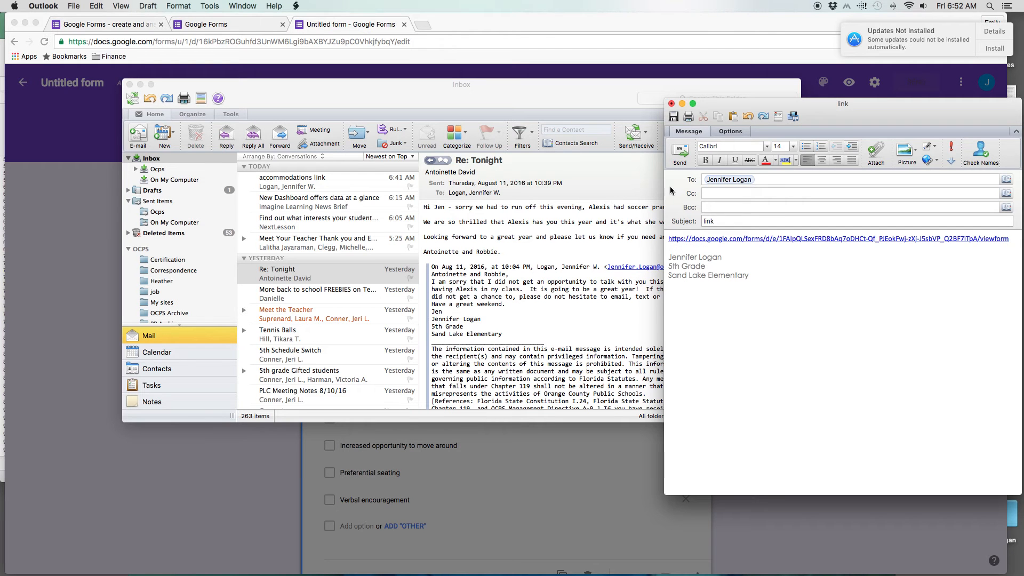
{"action": "left_click", "coordinate": [677, 162]}
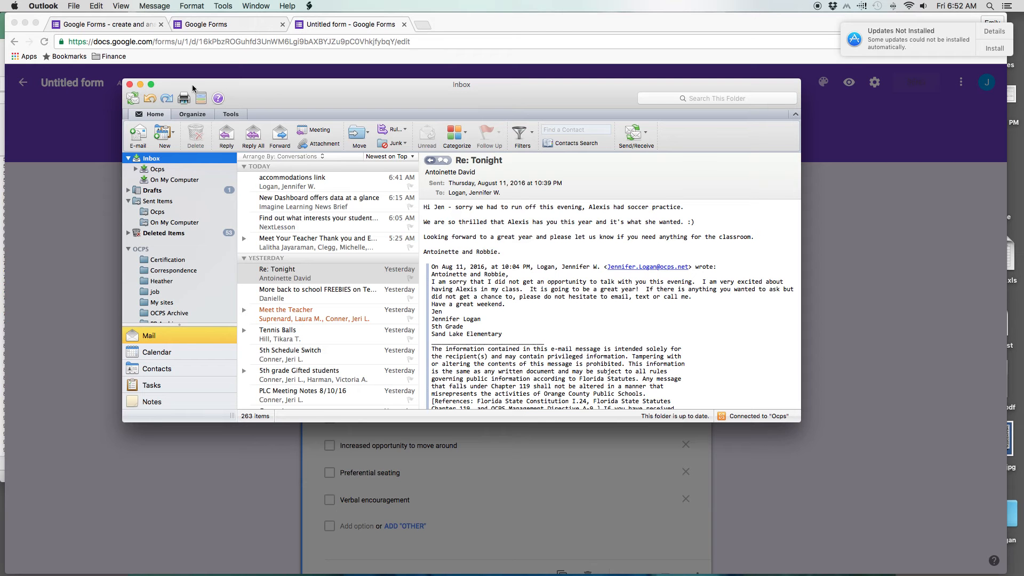
Open the received "link" email in the inbox and follow its form link in the browser.
{"action": "left_click_drag", "start_coordinate": [249, 91], "coordinate": [226, 141]}
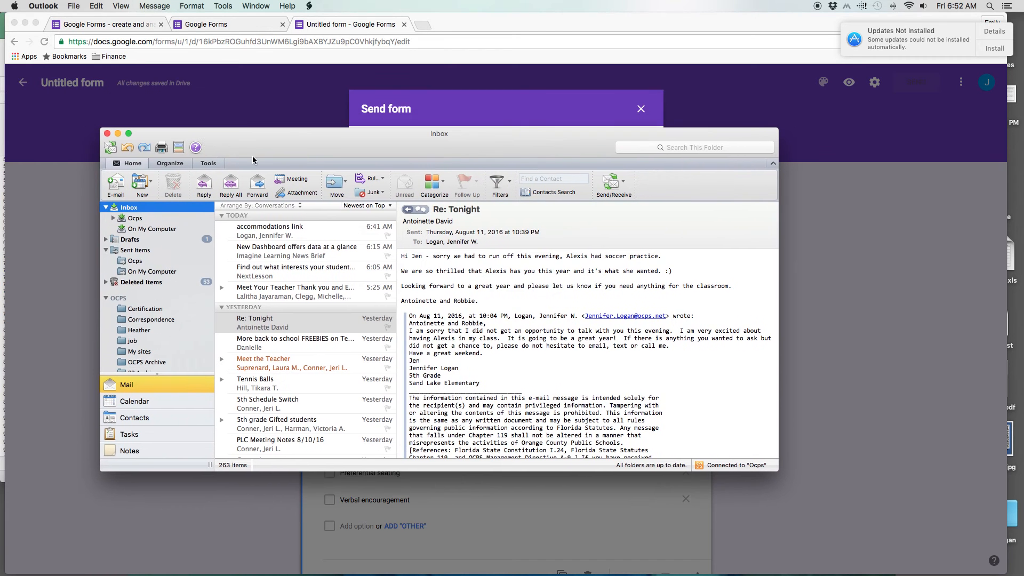
{"action": "left_click", "coordinate": [268, 238]}
{"action": "left_click", "coordinate": [256, 253]}
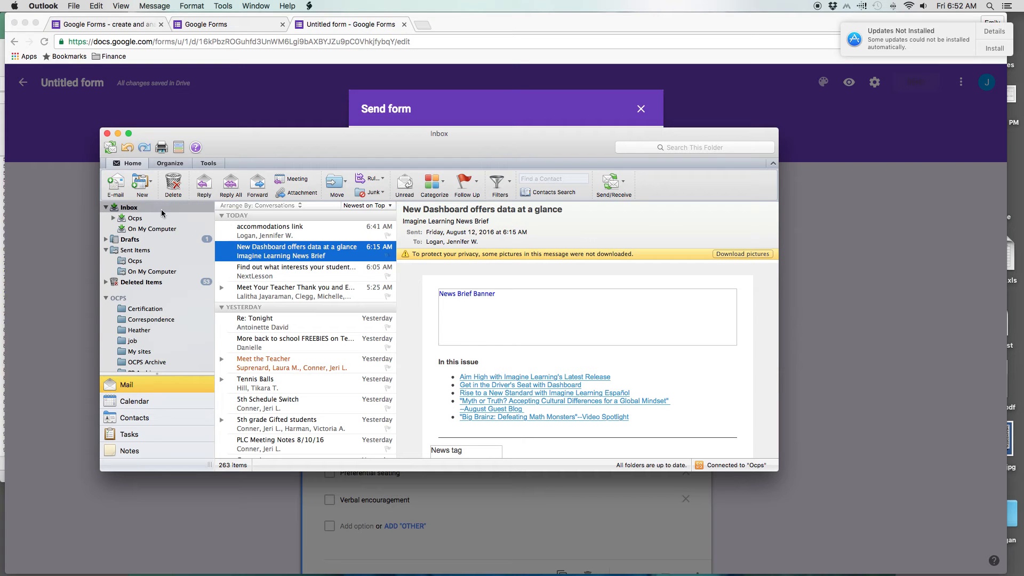
{"action": "left_click", "coordinate": [130, 208]}
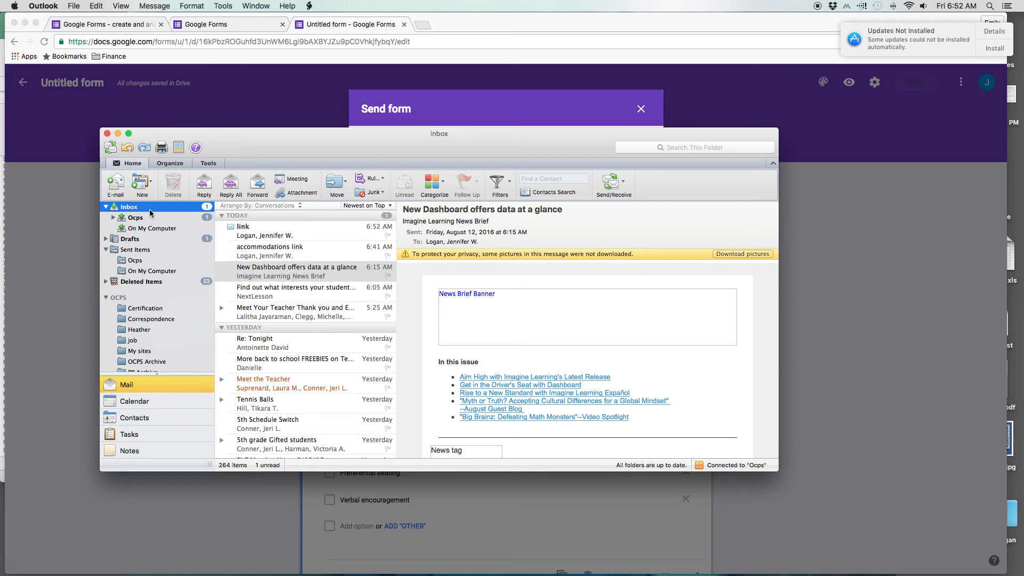
{"action": "left_click", "coordinate": [268, 235]}
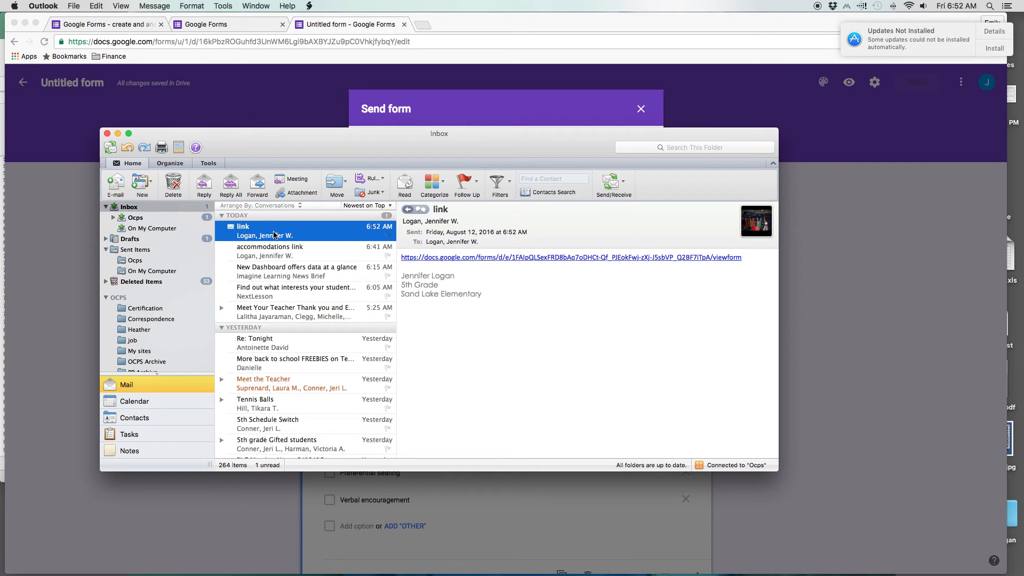
{"action": "left_click", "coordinate": [491, 260]}
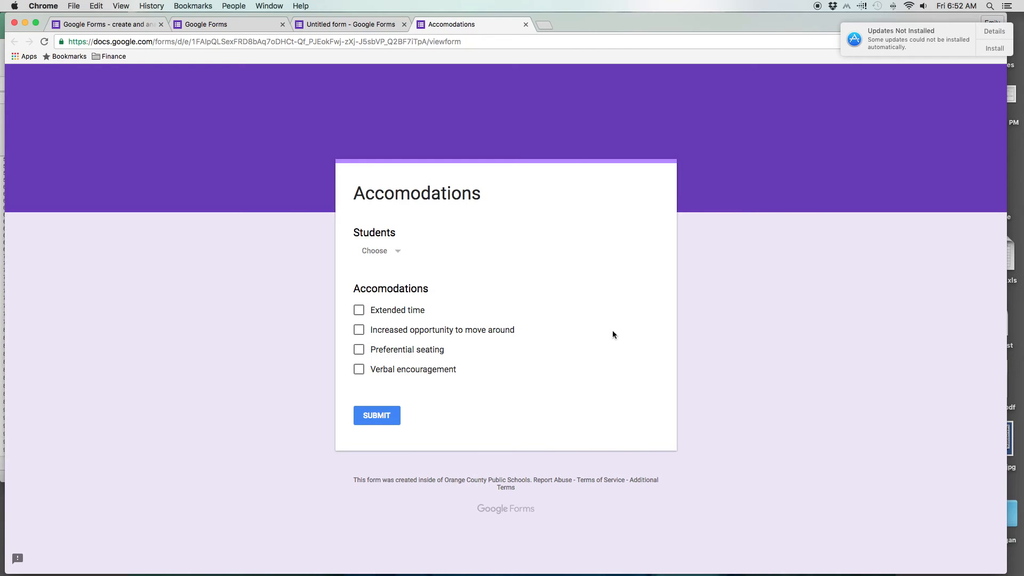
Submit a response for the first listed student with "Extended time" and "Verbal encouragement" checked, and open another blank response form.
{"action": "left_click", "coordinate": [400, 255]}
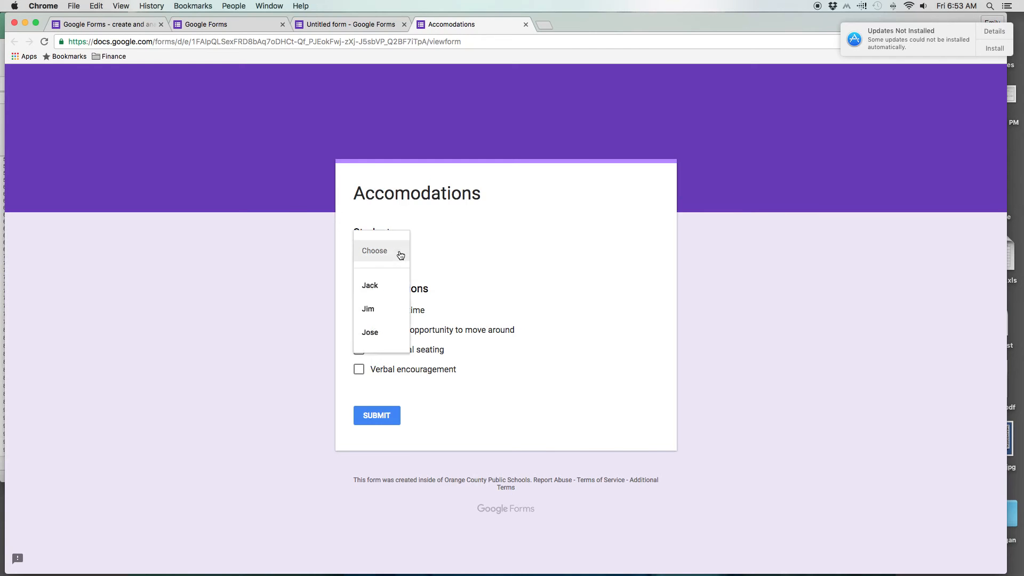
{"action": "left_click", "coordinate": [377, 287]}
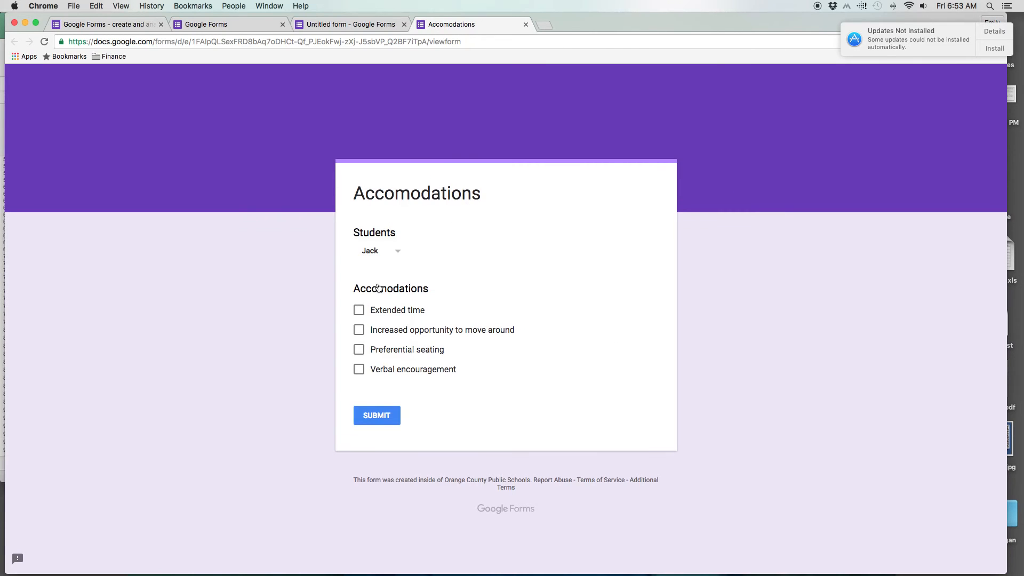
{"action": "left_click", "coordinate": [360, 311]}
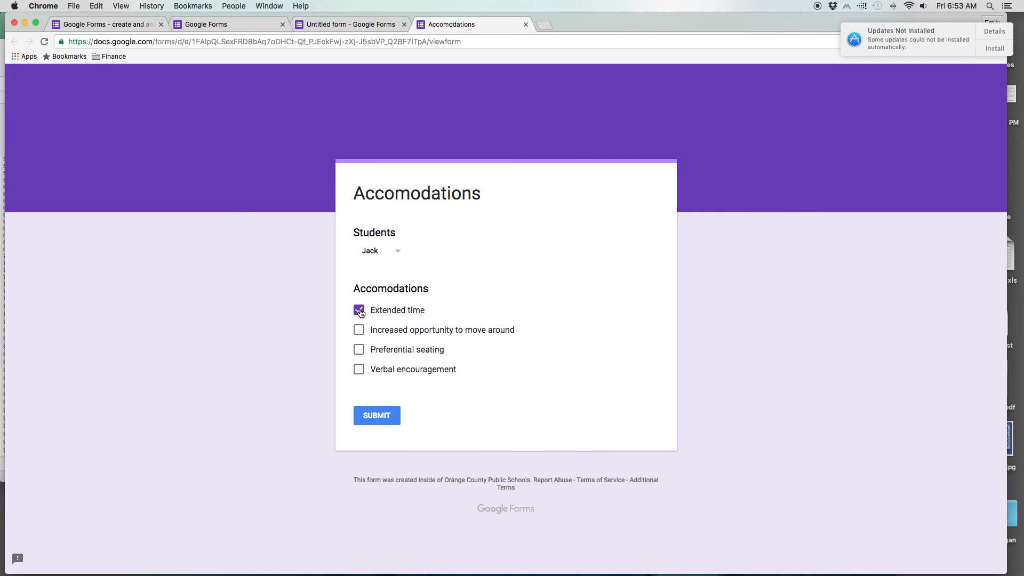
{"action": "left_click", "coordinate": [359, 370]}
{"action": "left_click", "coordinate": [383, 417]}
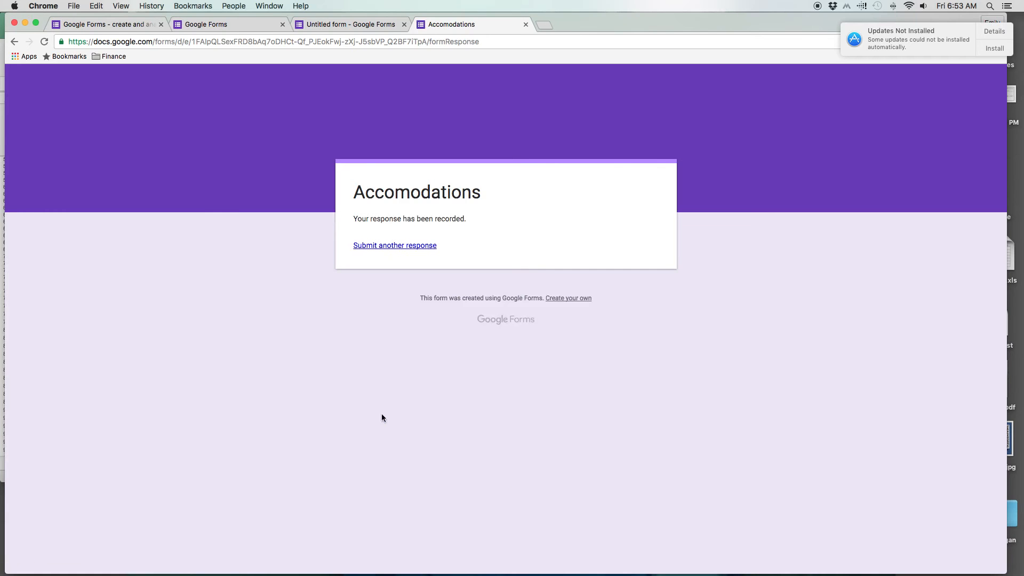
{"action": "left_click", "coordinate": [393, 246]}
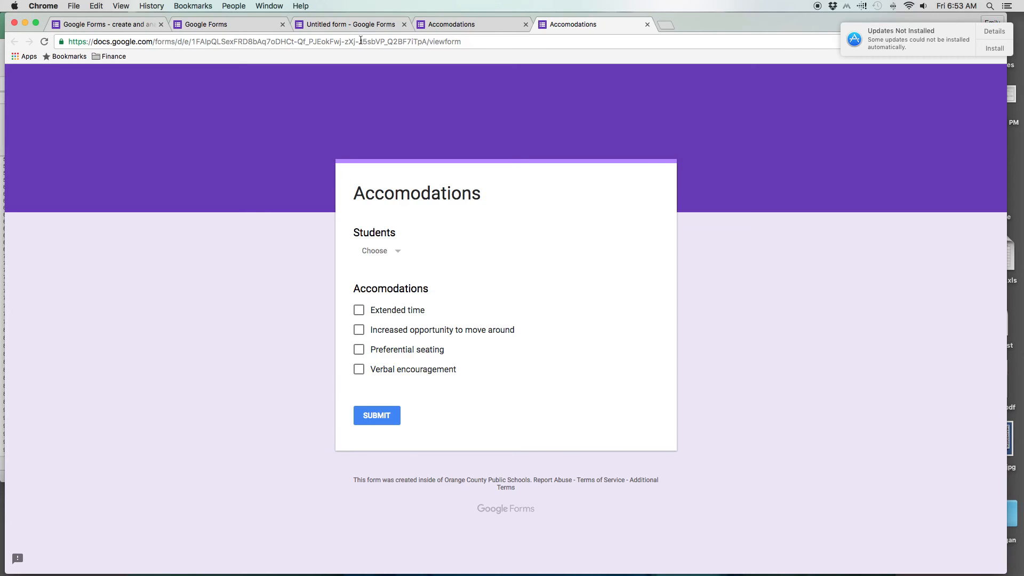
Return to the form editor, close the Send form dialog and view the summary of submitted responses.
{"action": "left_click", "coordinate": [332, 26]}
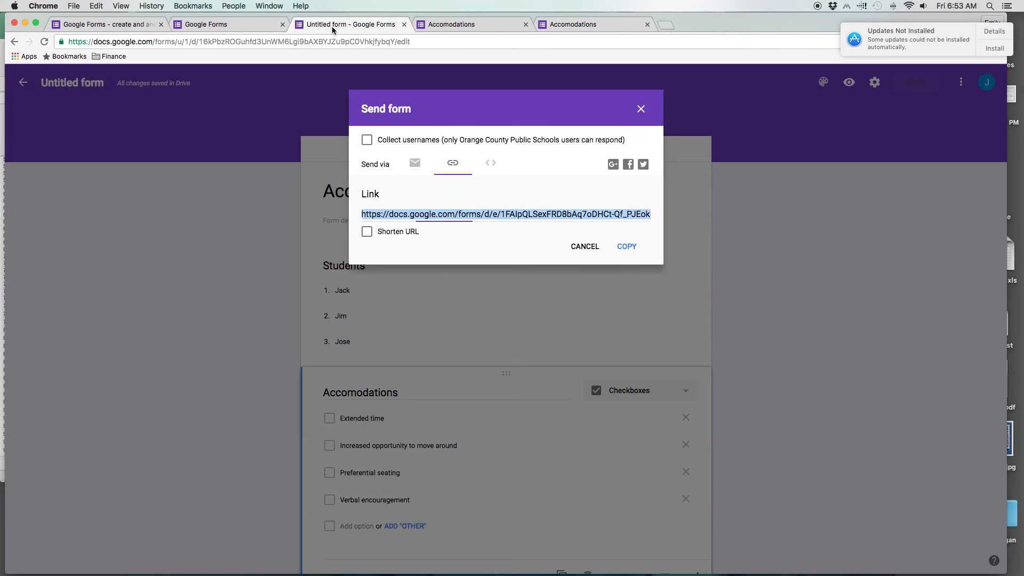
{"action": "left_click", "coordinate": [641, 109]}
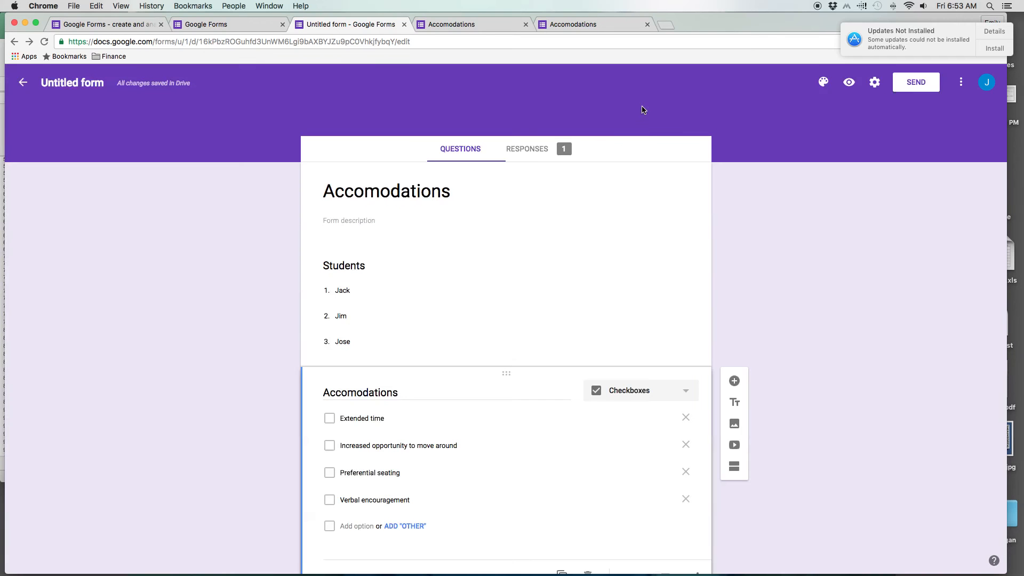
{"action": "left_click", "coordinate": [531, 155]}
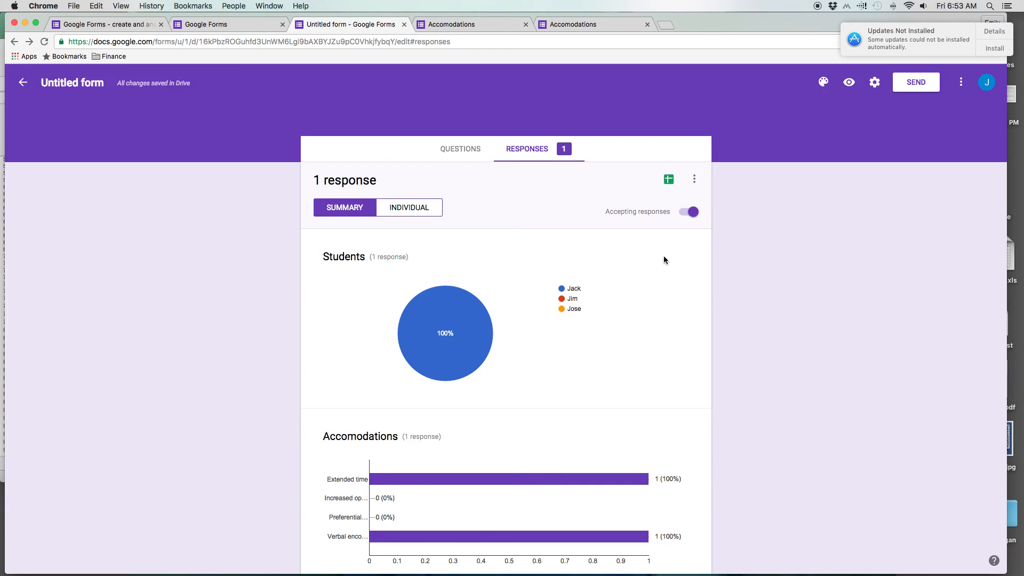
Back out of the response spreadsheet setup and rename the untitled form file "Accomodations".
{"action": "left_click", "coordinate": [669, 180]}
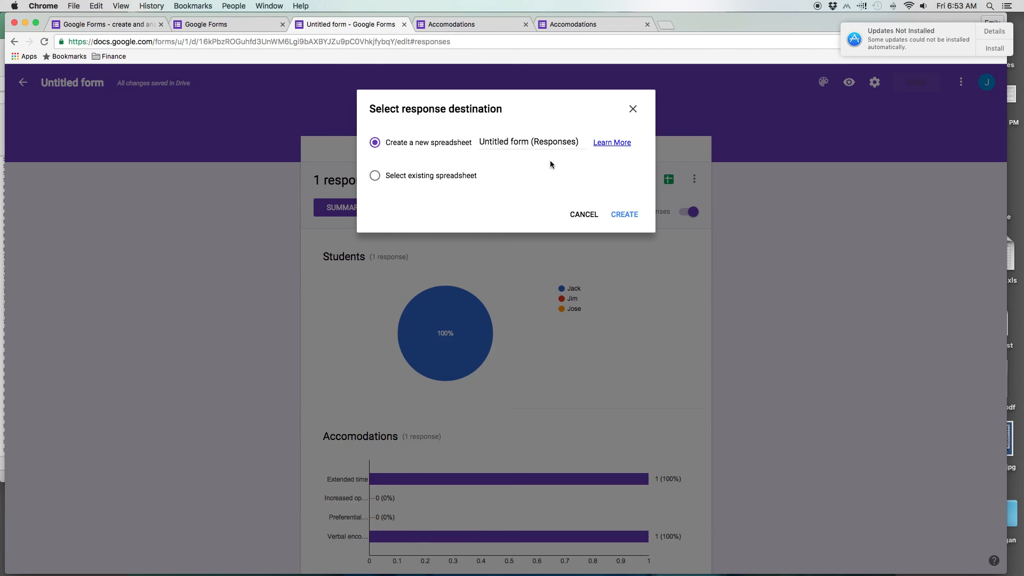
{"action": "left_click", "coordinate": [583, 215]}
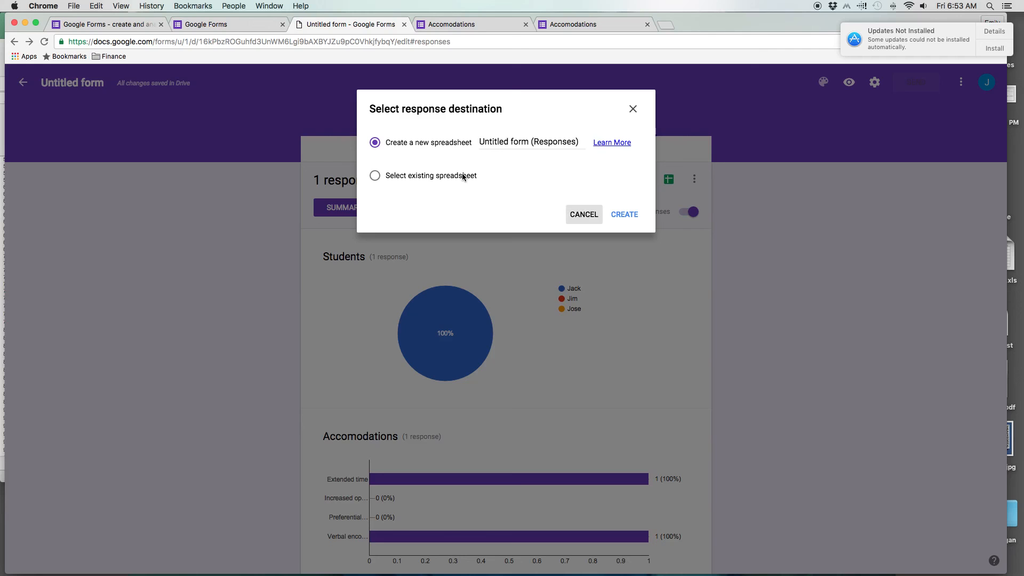
{"action": "left_click", "coordinate": [98, 85]}
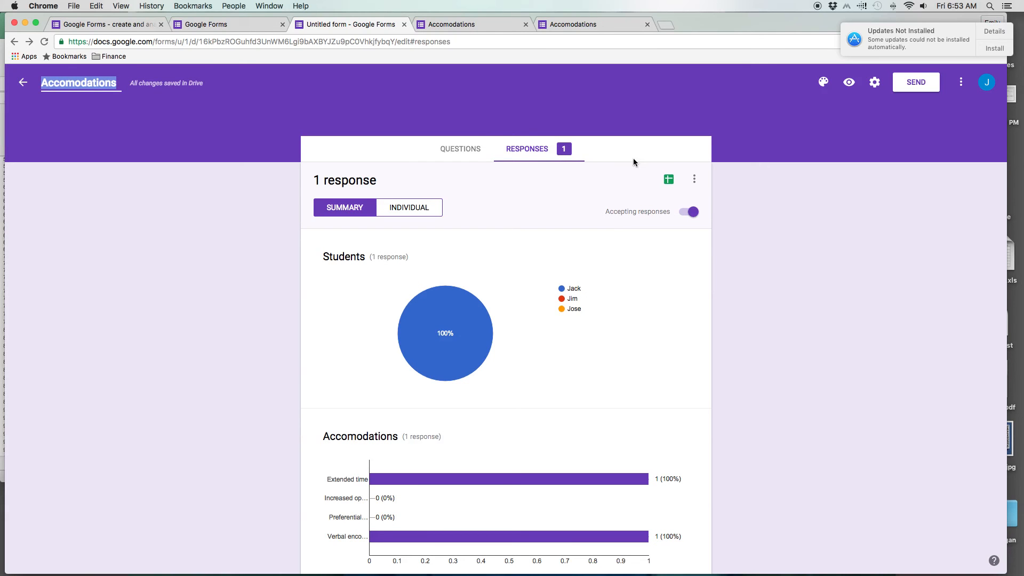
Create a new linked response spreadsheet, adding "test" after "Accomodations" in its name.
{"action": "left_click", "coordinate": [667, 182]}
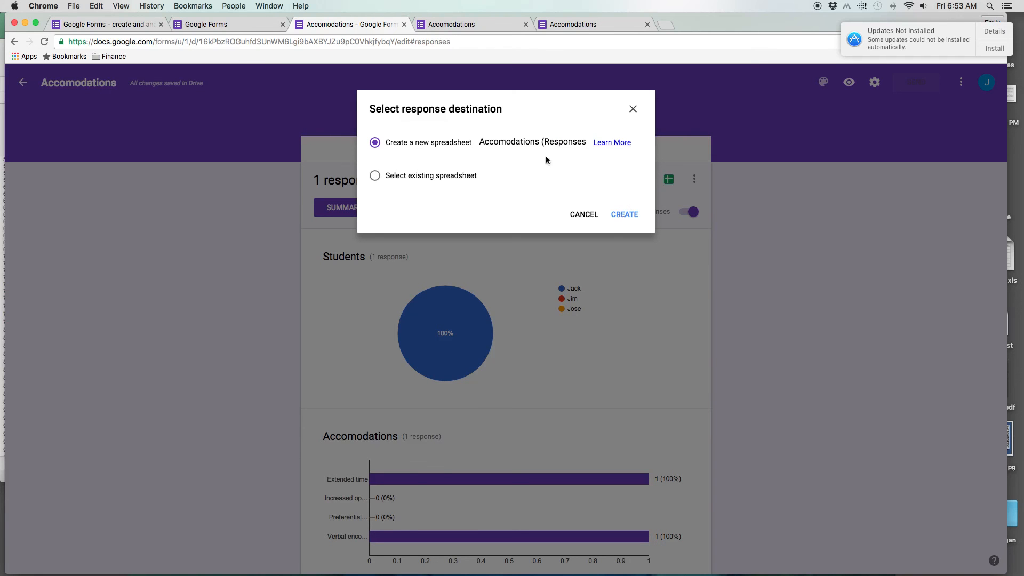
{"action": "left_click", "coordinate": [540, 141]}
{"action": "type", "text": "test"}
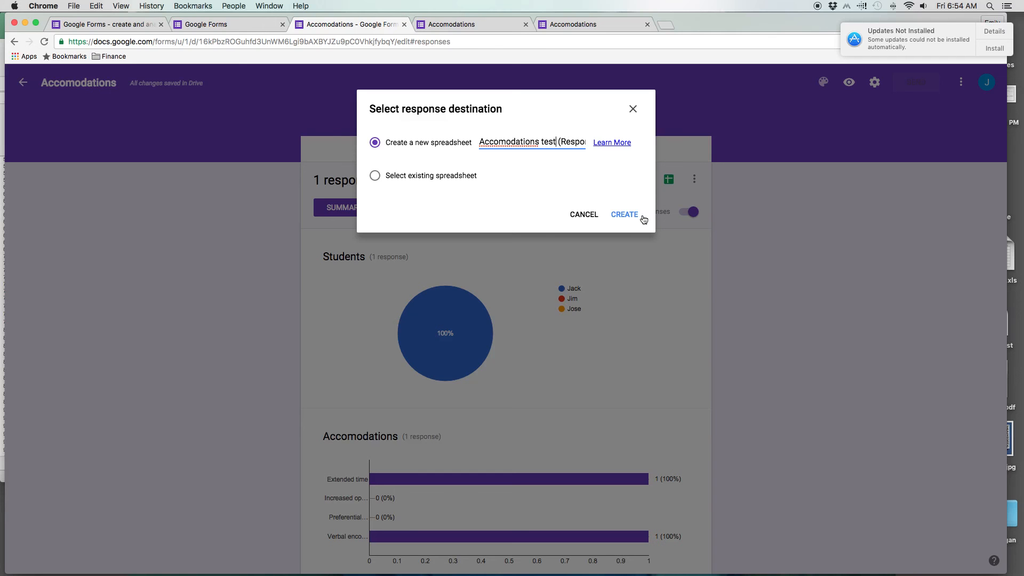
{"action": "left_click", "coordinate": [624, 215]}
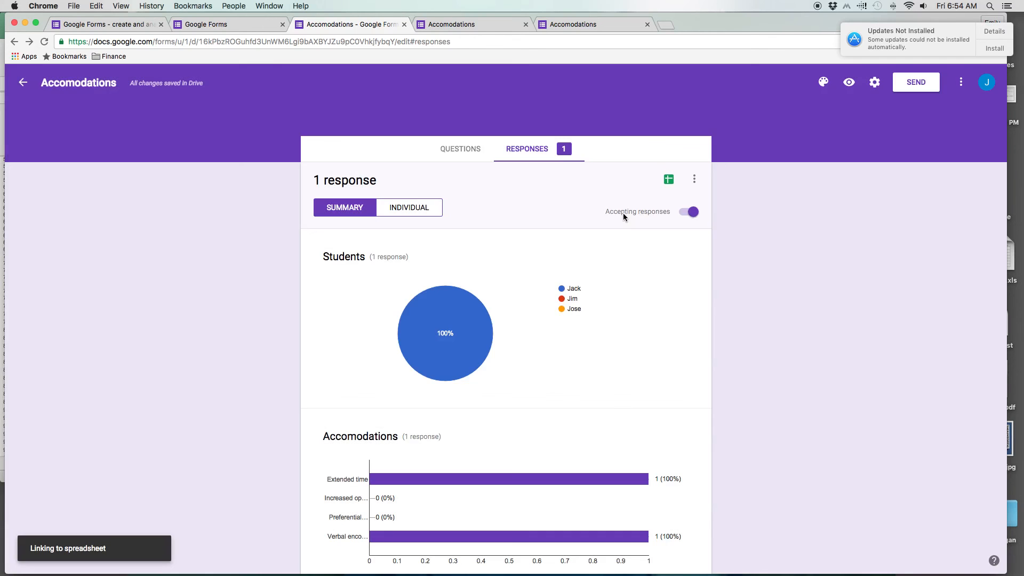